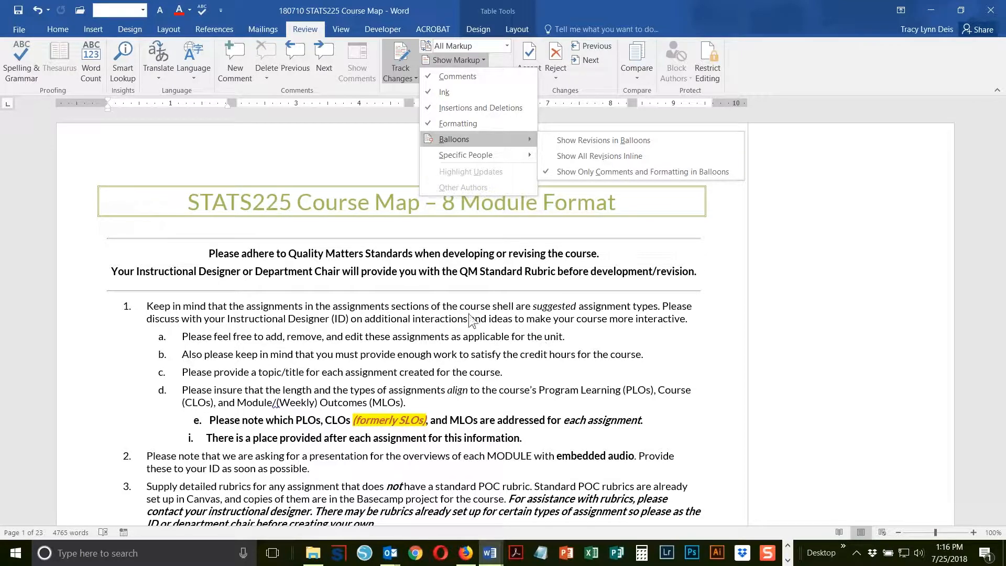
# - Close the markup display choices and examine the reviewer comments on the Module 1 rows of the course map table
pyautogui.scroll(-15, 765, 386)
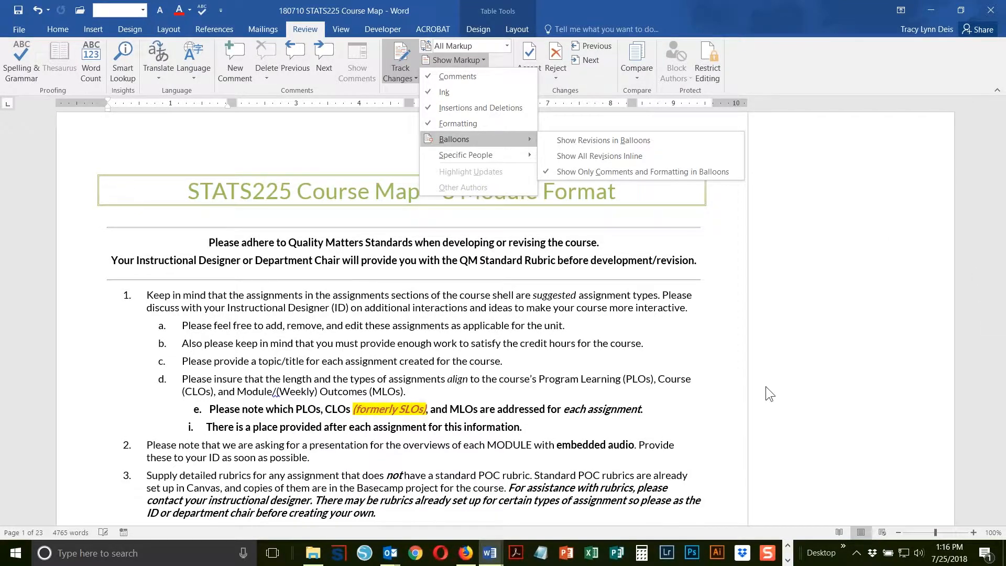
pyautogui.scroll(-8, 849, 340)
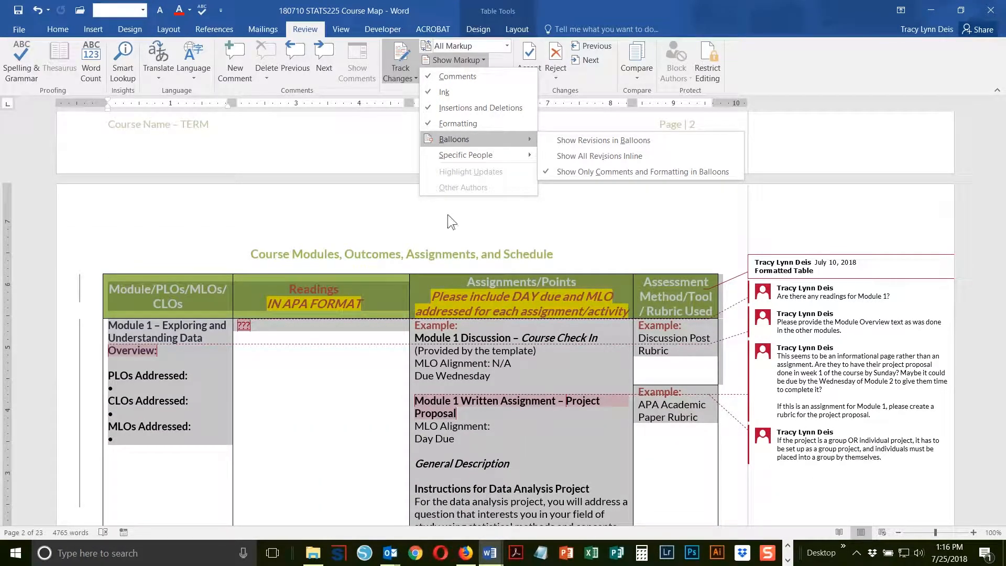
pyautogui.click(370, 151)
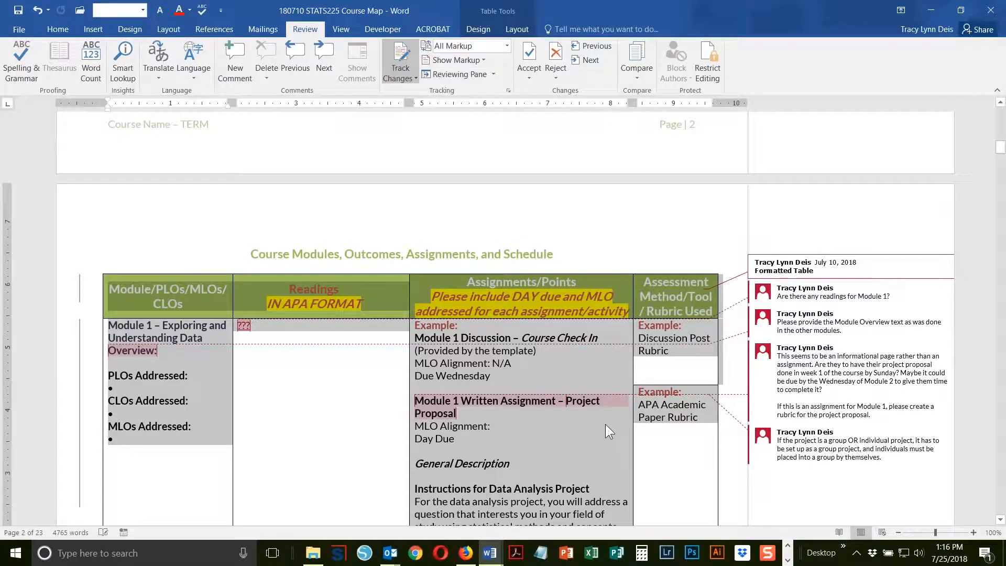
pyautogui.scroll(-3, 603, 421)
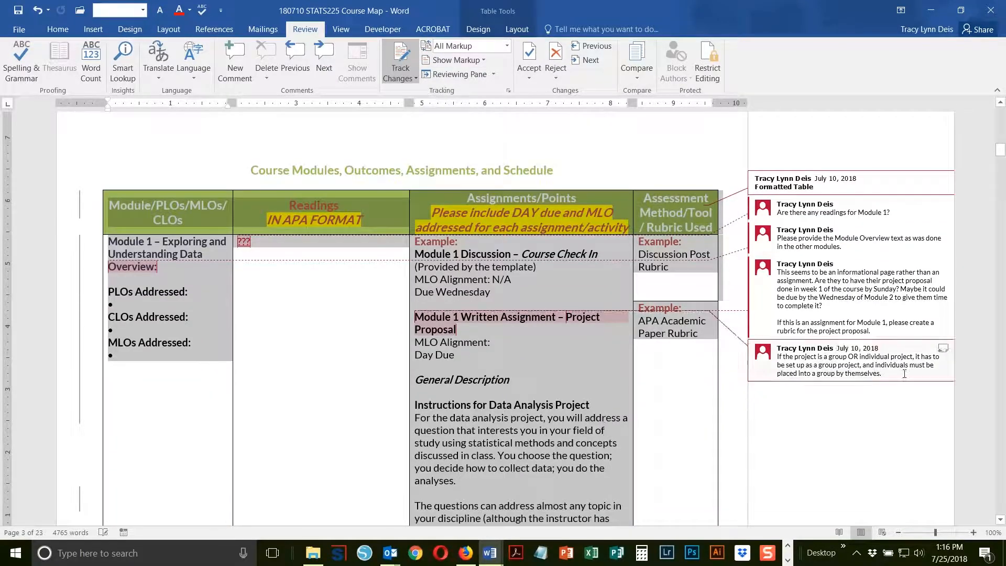
pyautogui.click(556, 329)
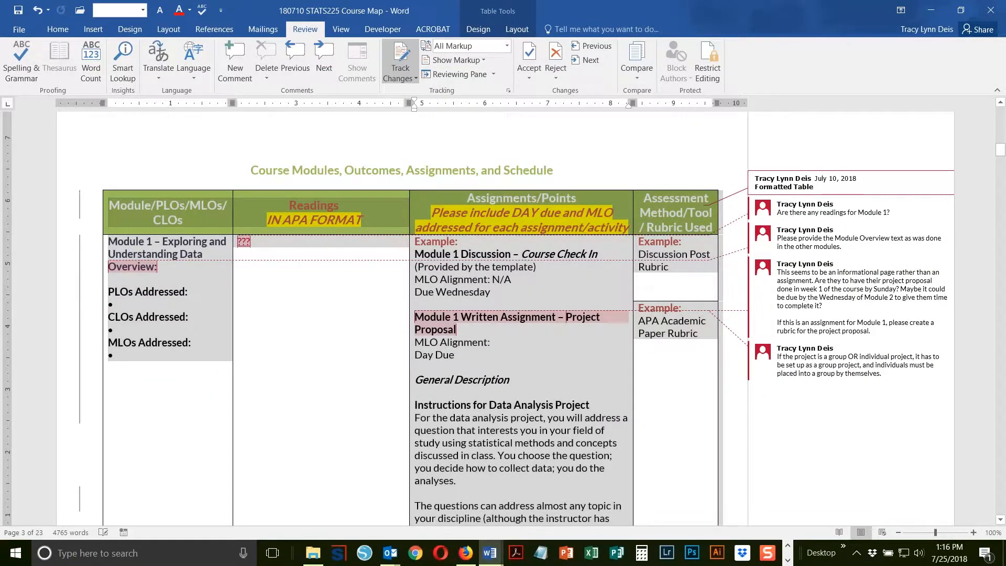
pyautogui.scroll(-5, 560, 328)
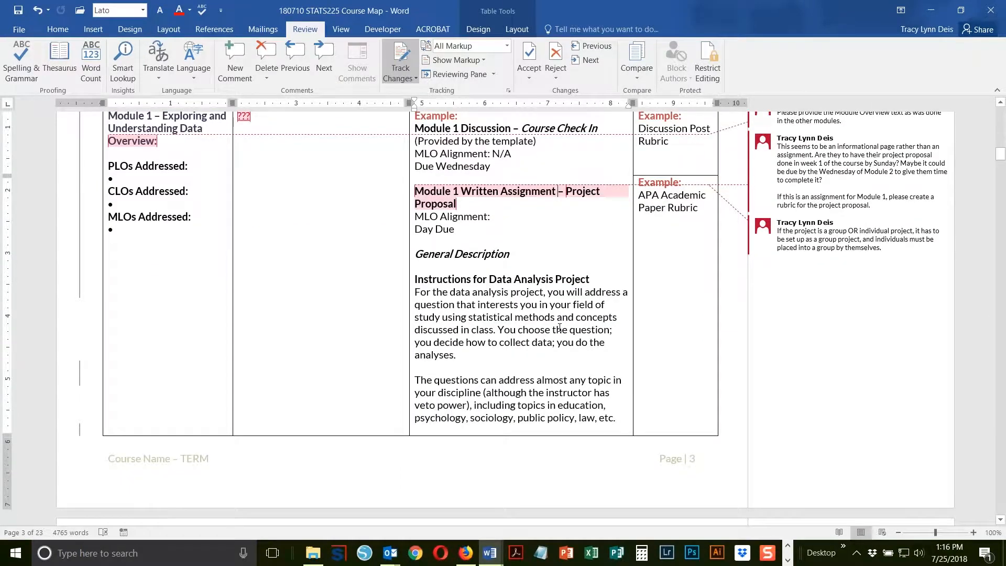
pyautogui.scroll(3, 560, 328)
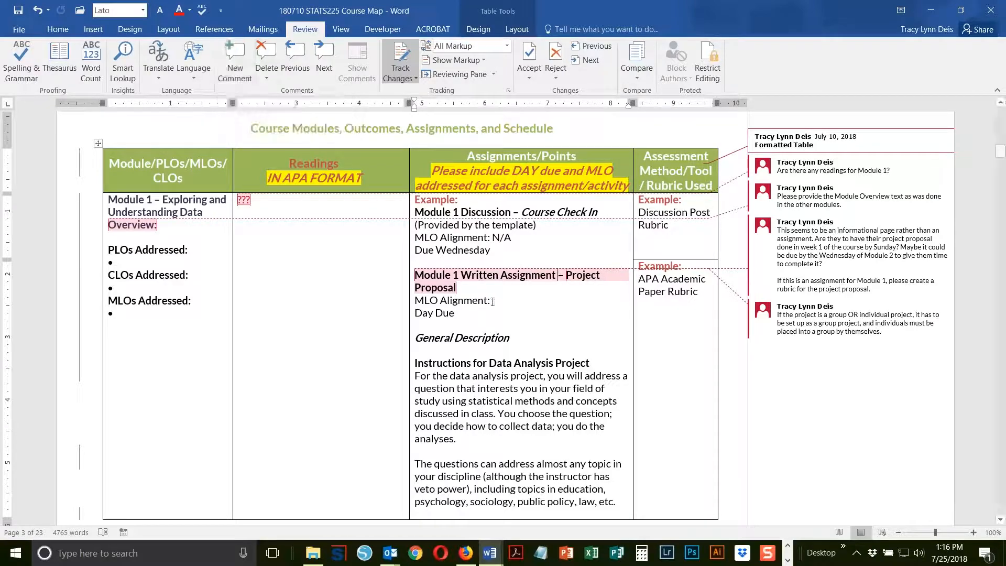
# - Look through the remaining Module 1 project text and examine the comments and tracked edits on the Module 2 assignments
pyautogui.scroll(-10, 503, 315)
pyautogui.scroll(-15, 503, 314)
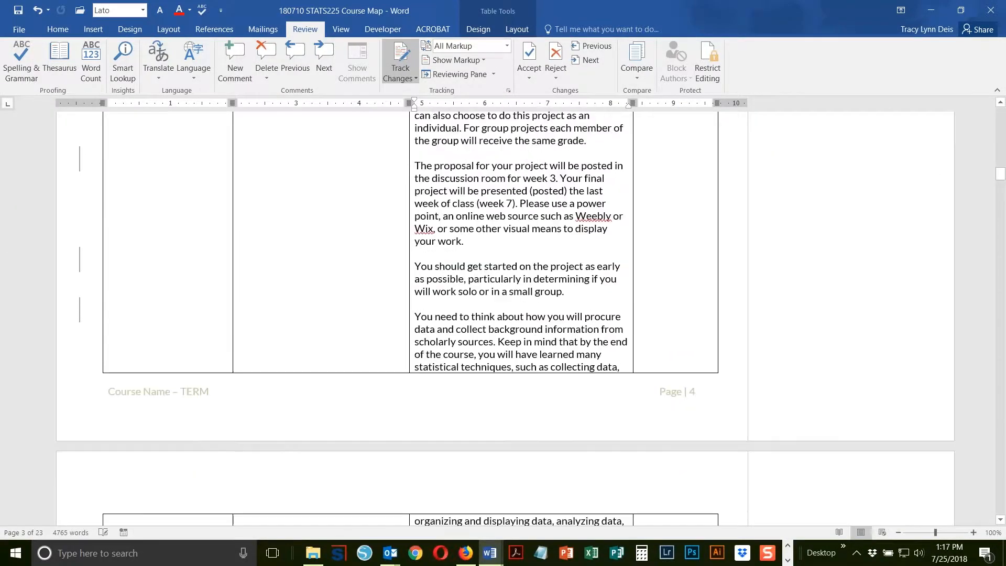
pyautogui.scroll(-20, 503, 314)
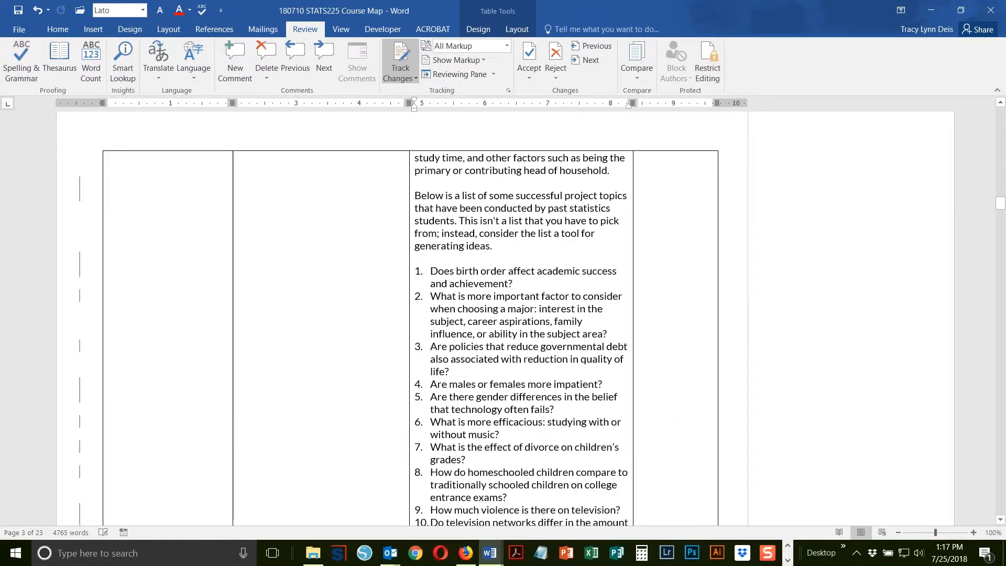
pyautogui.scroll(-15, 503, 314)
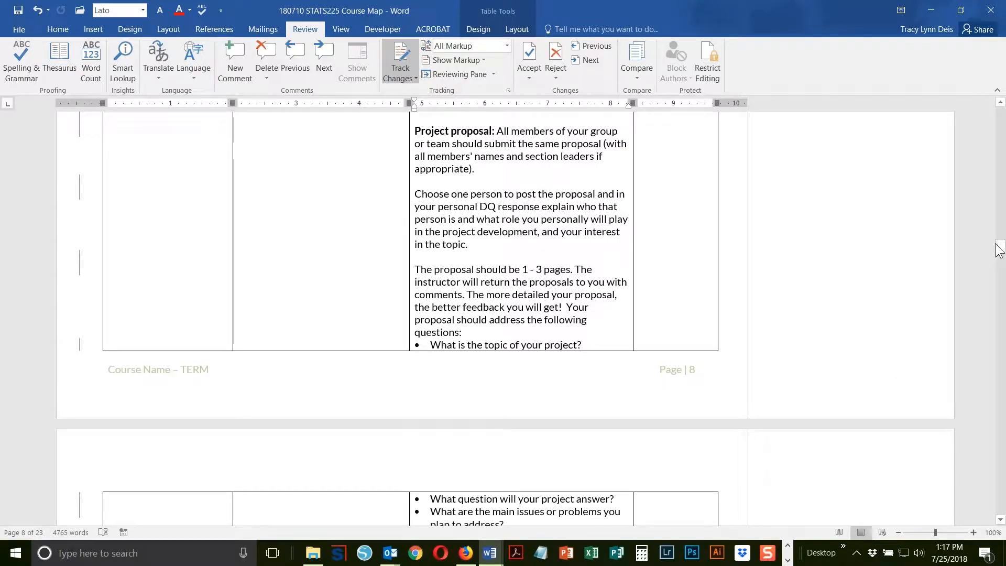
pyautogui.moveTo(1001, 251); pyautogui.dragTo(1001, 278)
pyautogui.click(774, 240)
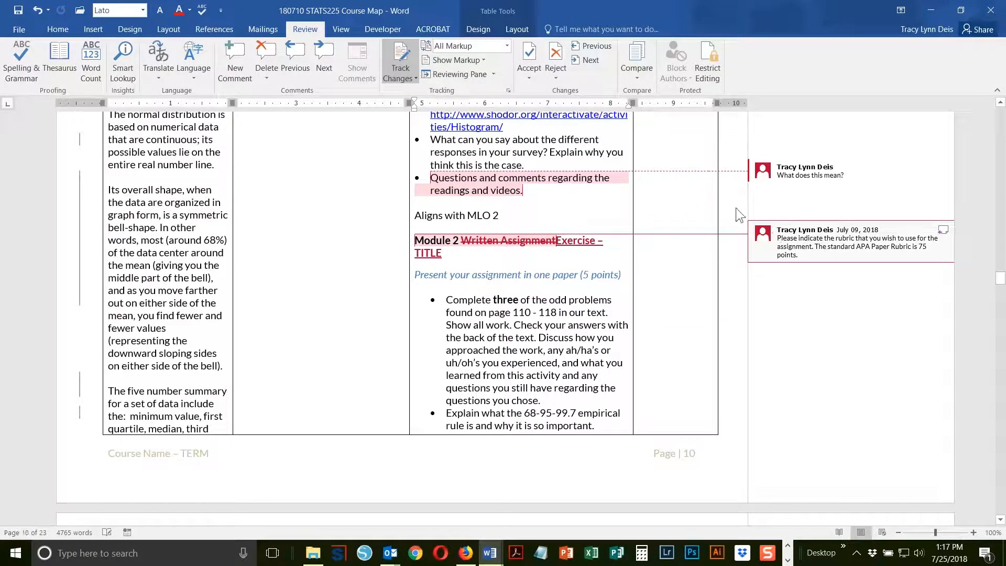
pyautogui.click(499, 191)
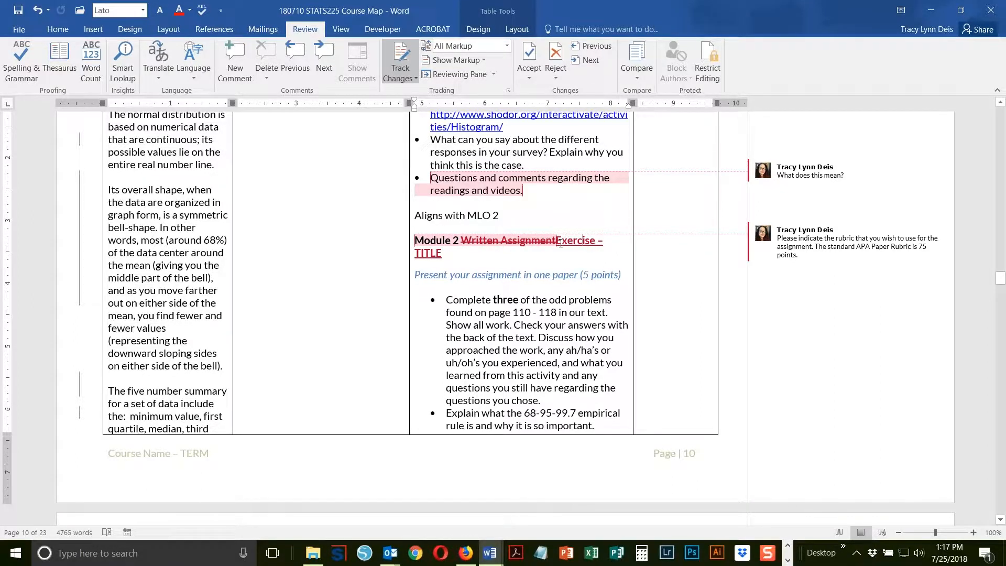
# - Step forward through the tracked changes from the Module 2 Exercise title to the end of the Reflection Paper questions
pyautogui.click(561, 242)
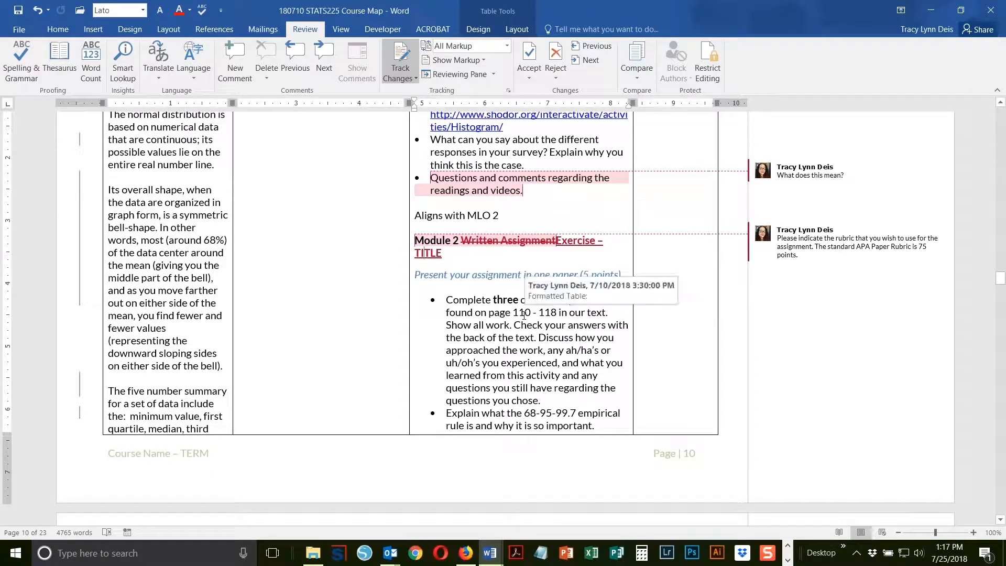
pyautogui.click(576, 42)
pyautogui.click(580, 60)
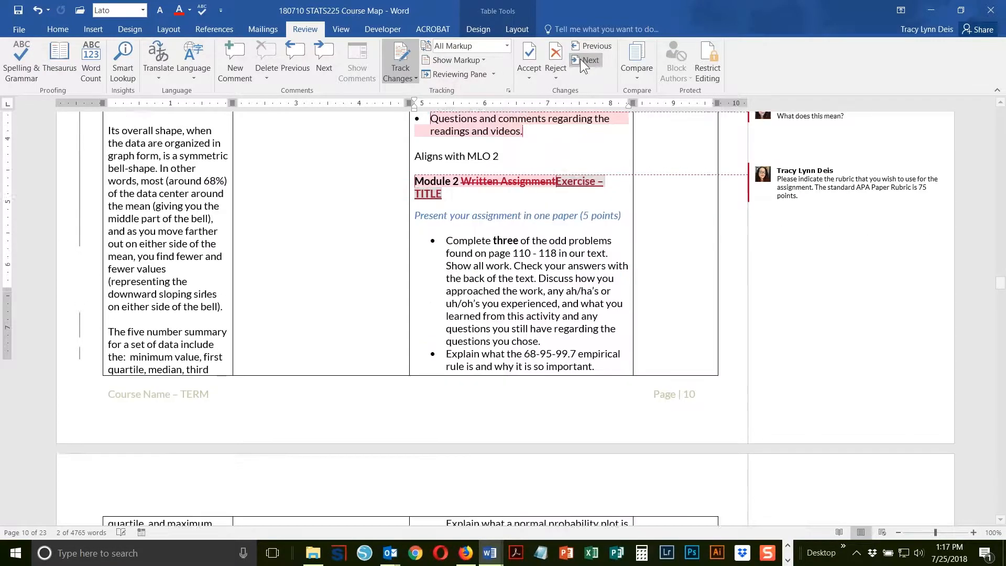
pyautogui.click(580, 59)
pyautogui.click(580, 59)
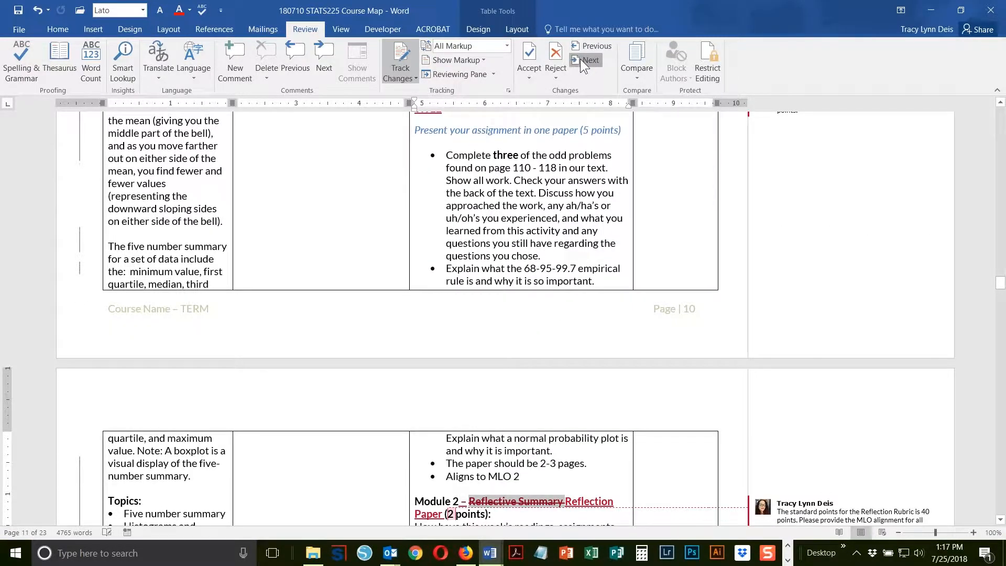
pyautogui.click(580, 59)
pyautogui.click(580, 59)
pyautogui.click(580, 59)
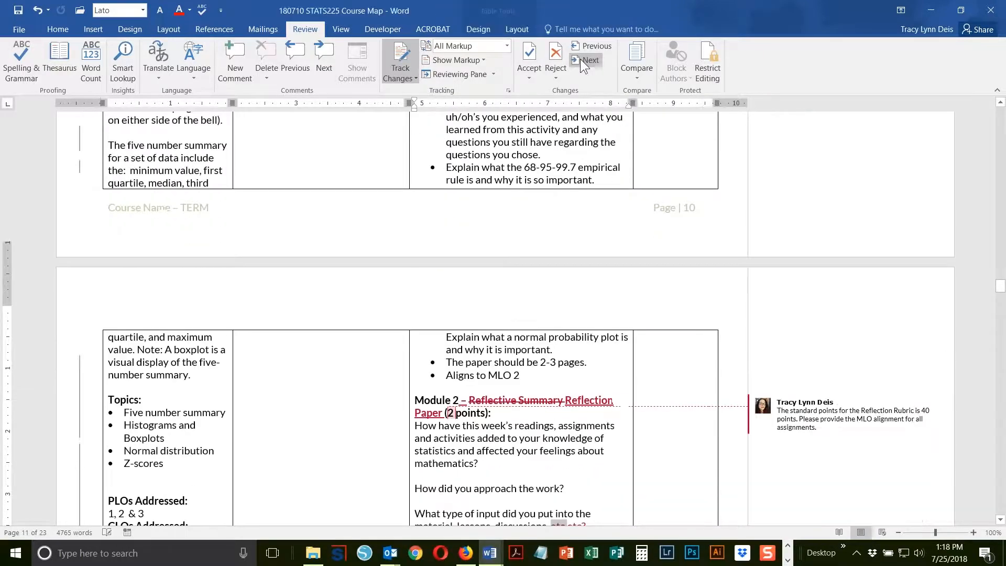
# - Continue reviewing the tracked changes and comments one by one through the Khan Academy link in the Module 3 readings
pyautogui.click(580, 59)
pyautogui.click(580, 59)
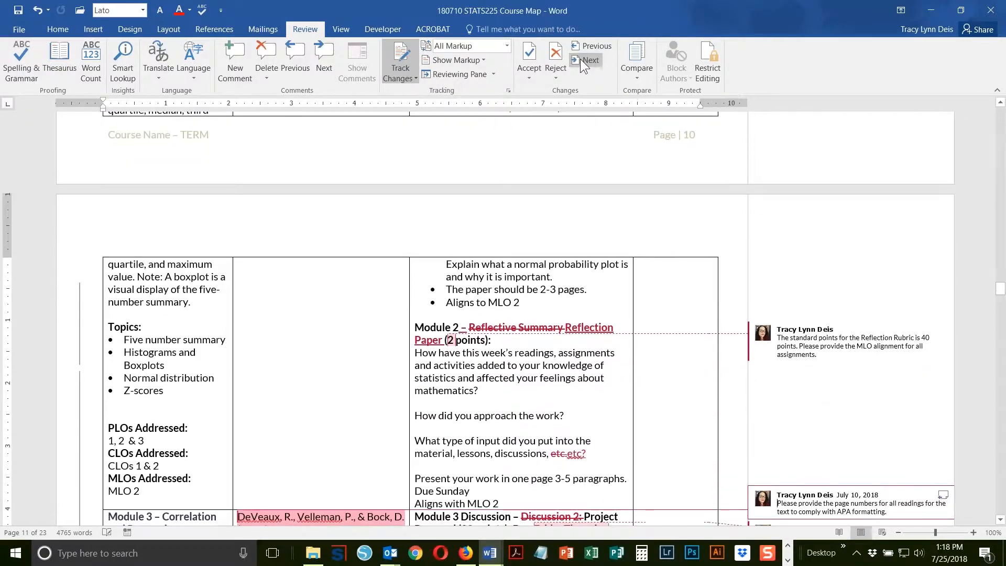
pyautogui.click(580, 58)
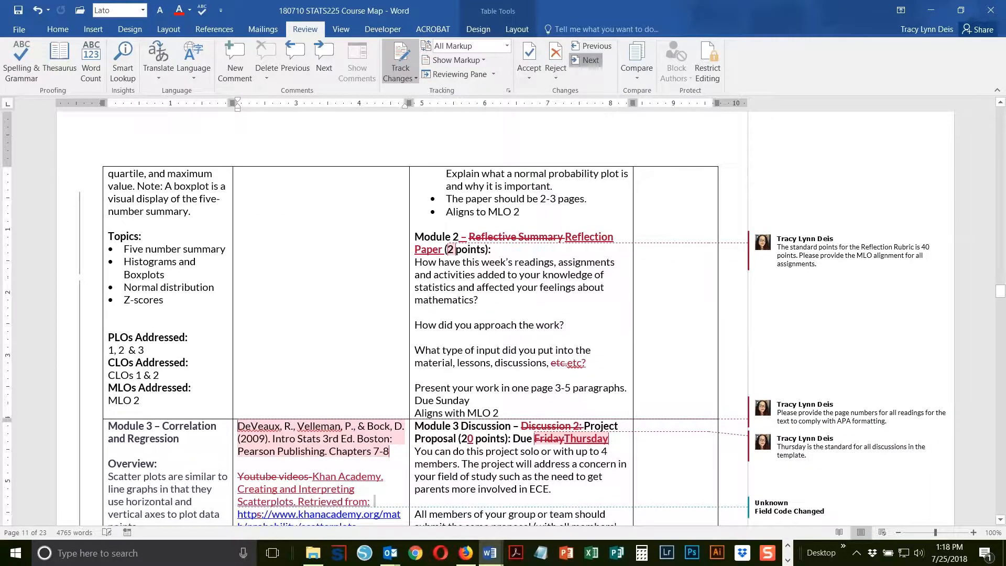
pyautogui.click(580, 59)
pyautogui.click(580, 59)
pyautogui.click(581, 58)
pyautogui.click(582, 59)
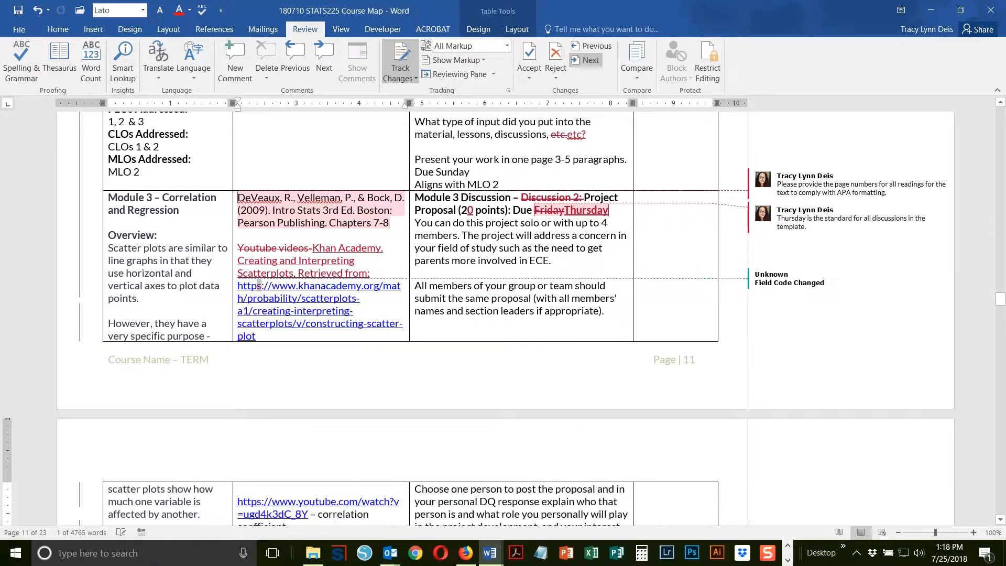
pyautogui.click(591, 46)
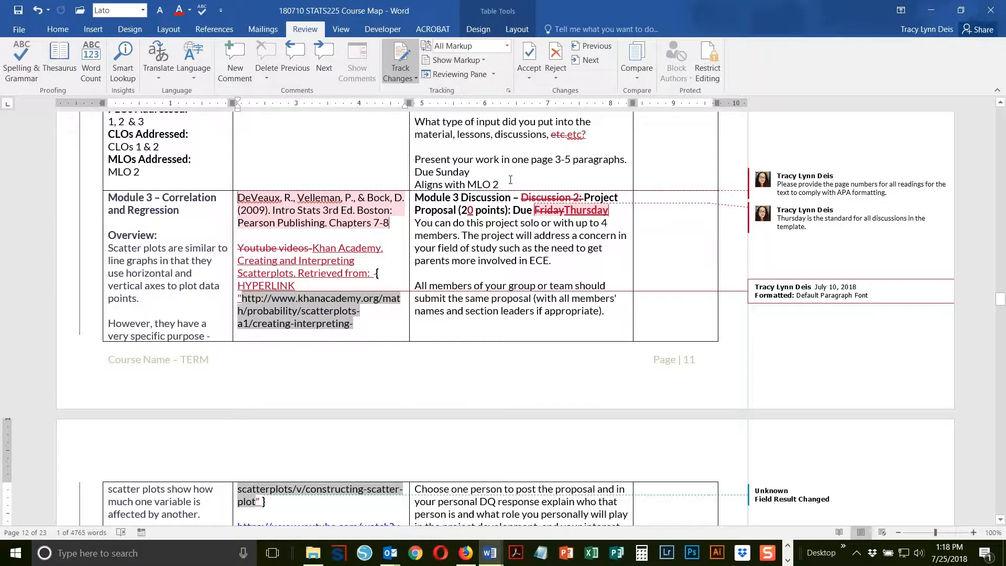
# - View the available choices for accepting tracked changes and close them without accepting anything
pyautogui.click(530, 77)
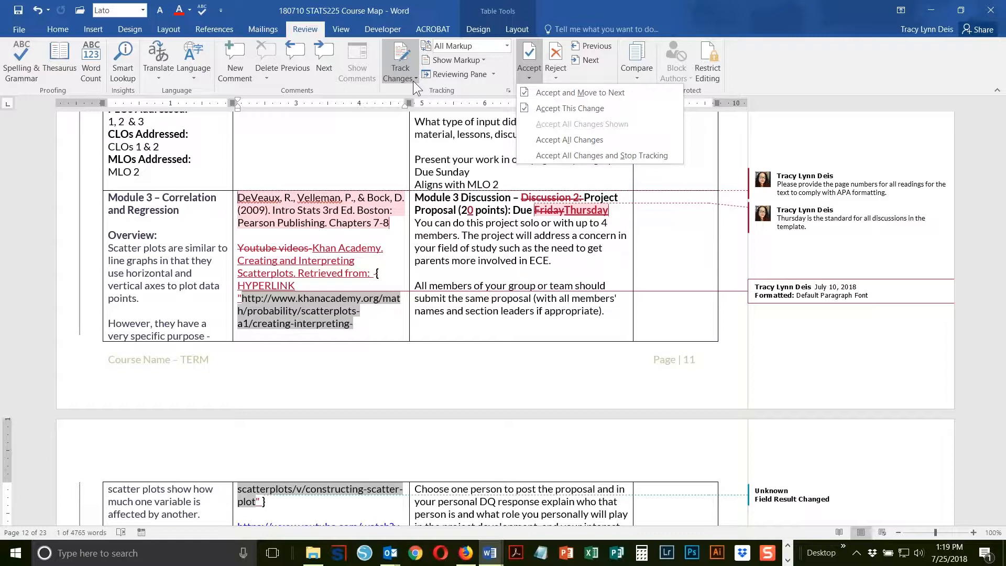
pyautogui.click(450, 150)
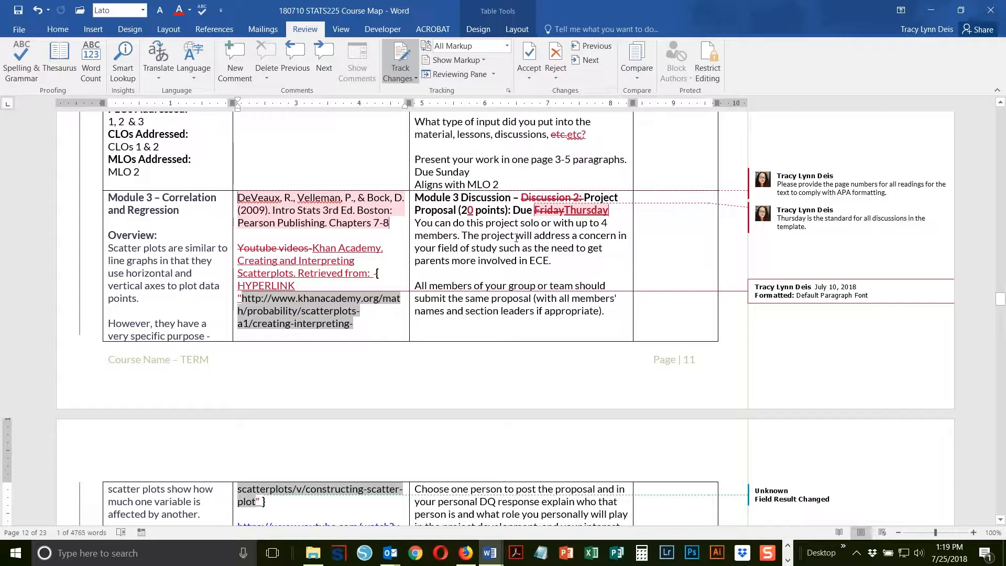
# - Display the document in its Original version without the tracked edits and return to the All Markup display
pyautogui.click(506, 46)
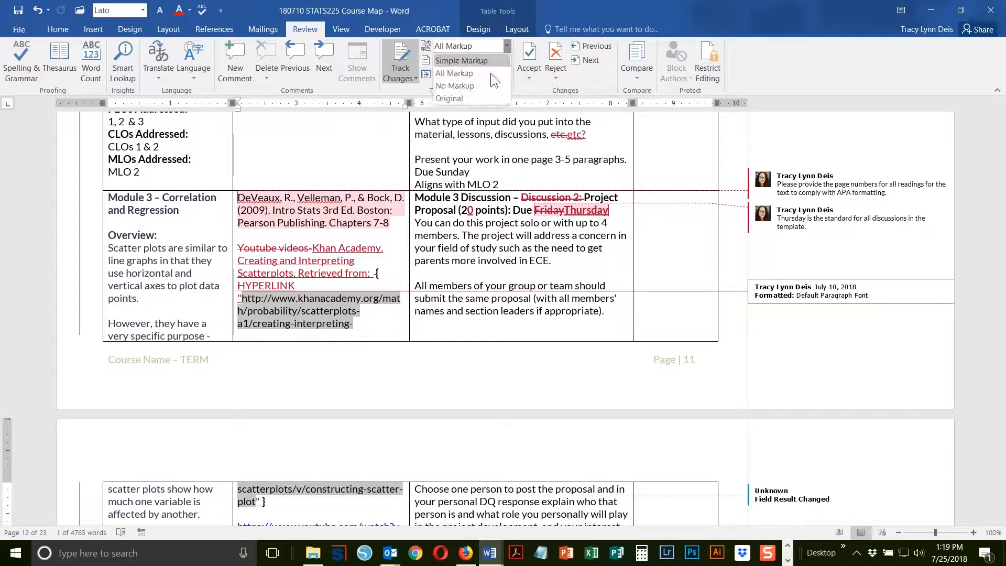
pyautogui.click(461, 110)
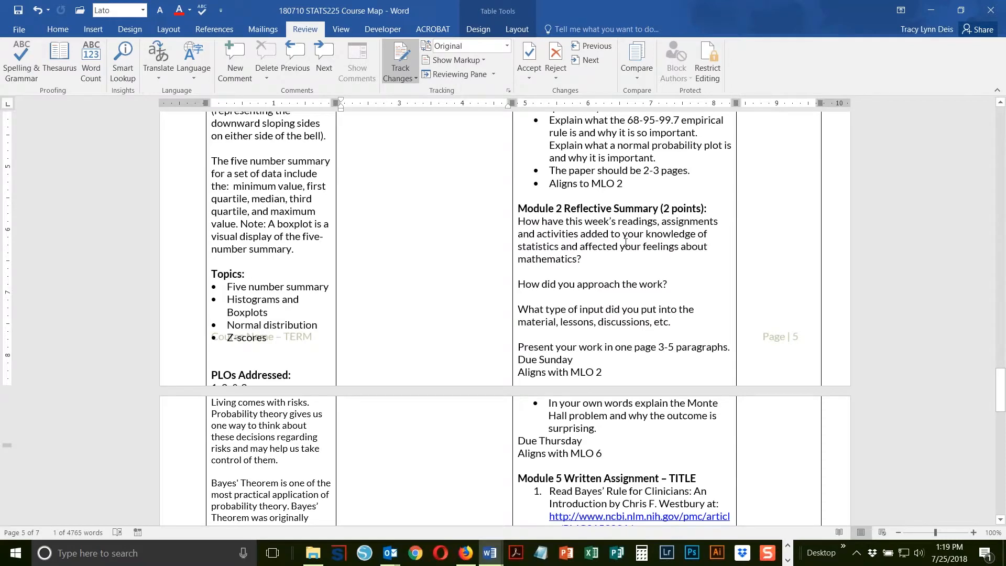
pyautogui.click(507, 47)
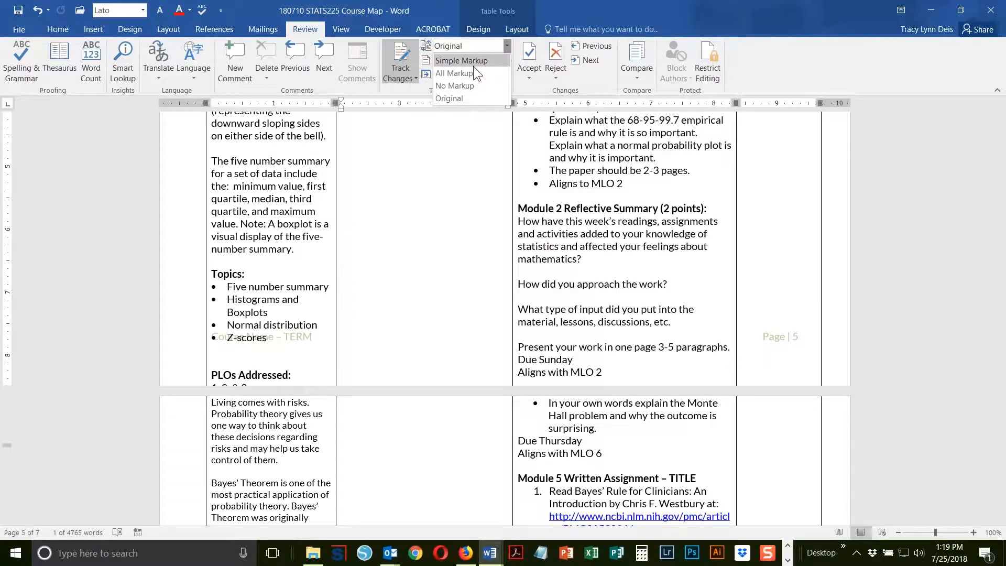
pyautogui.click(469, 71)
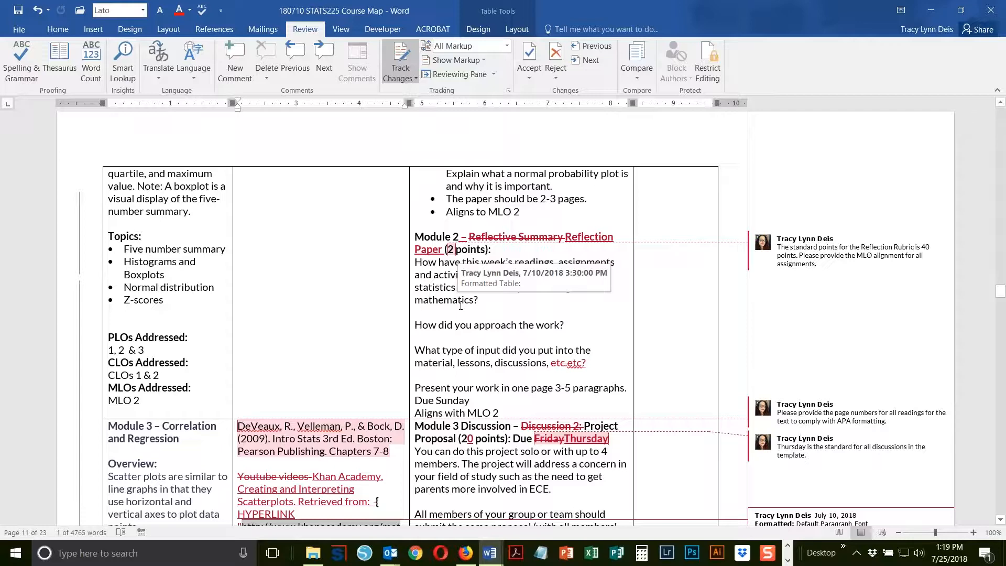
# - Compare the document in the No Markup display with the All Markup display, ending on All Markup
pyautogui.click(506, 45)
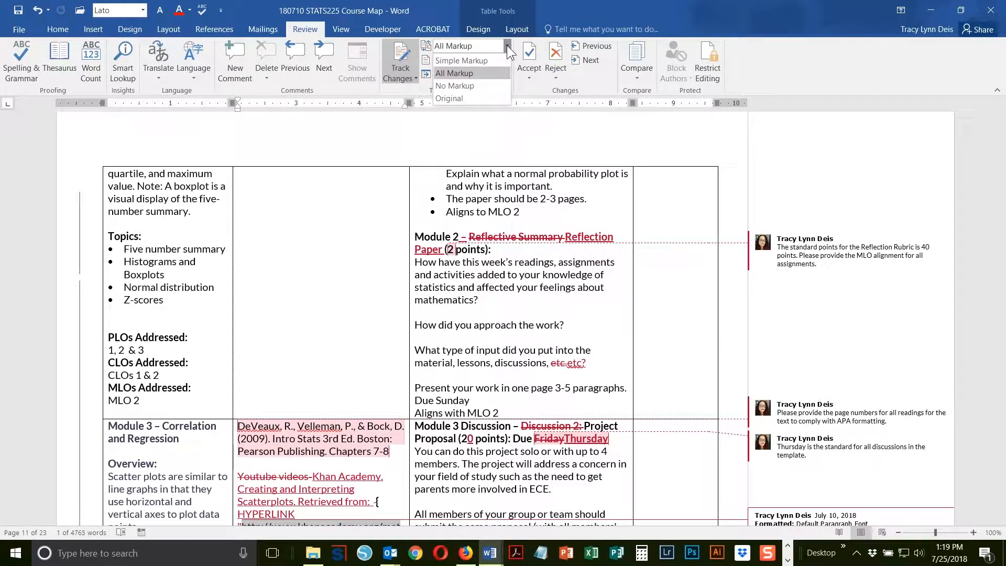
pyautogui.click(495, 84)
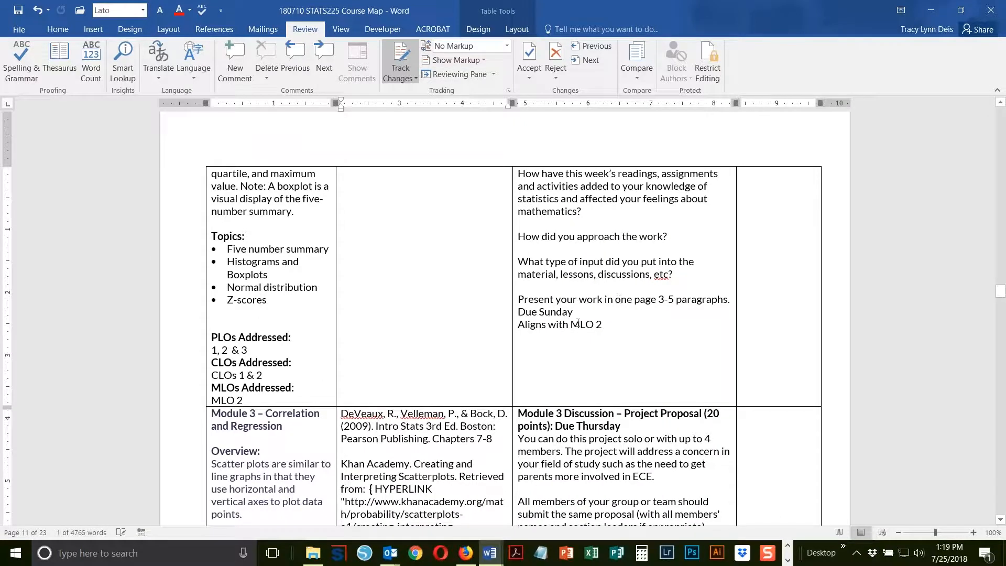
pyautogui.click(507, 46)
pyautogui.click(472, 74)
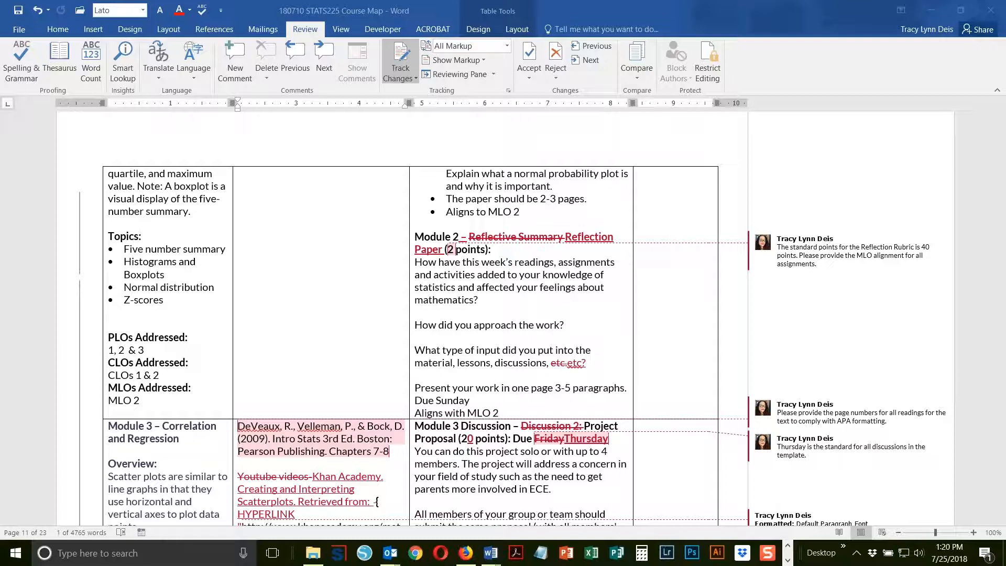
pyautogui.click(510, 46)
pyautogui.click(509, 46)
pyautogui.click(477, 83)
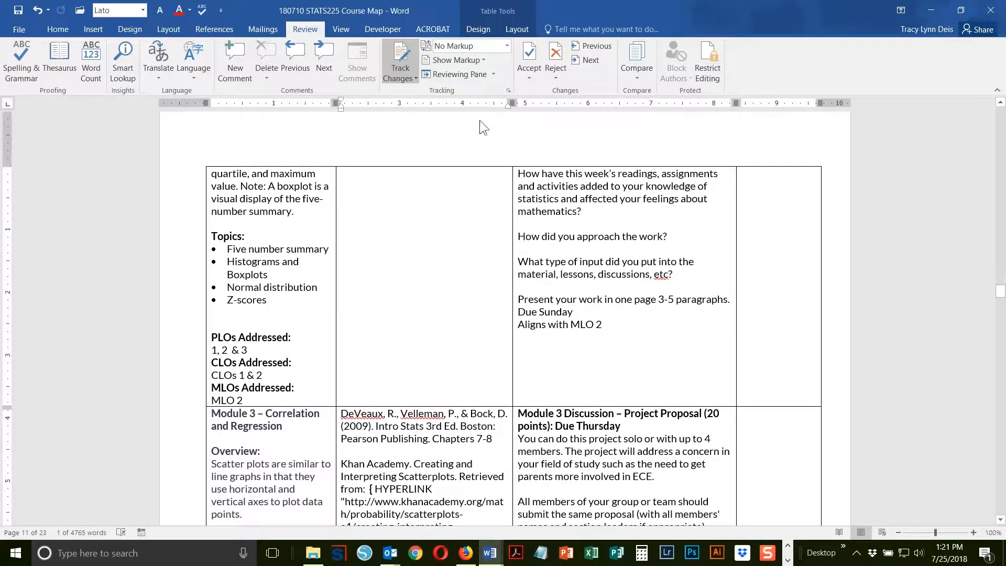
pyautogui.click(508, 46)
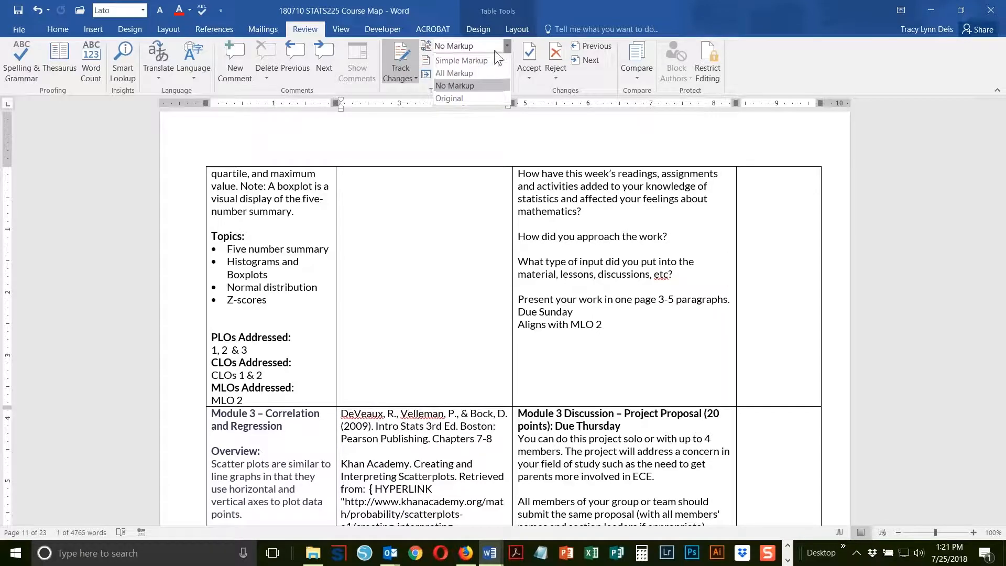
pyautogui.click(475, 78)
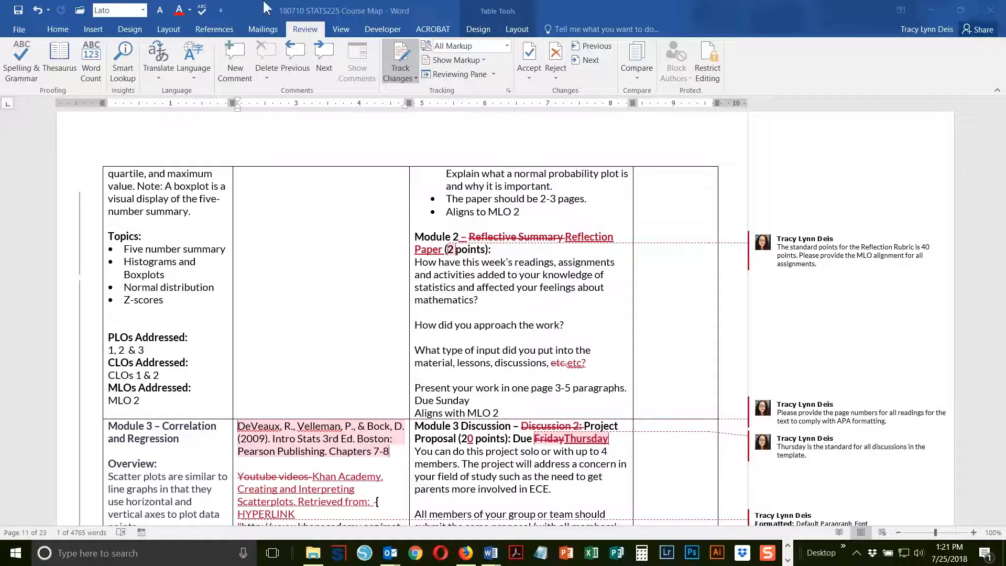
# - View the user name and initials settings in the general Word options and cancel without changing them
pyautogui.click(19, 28)
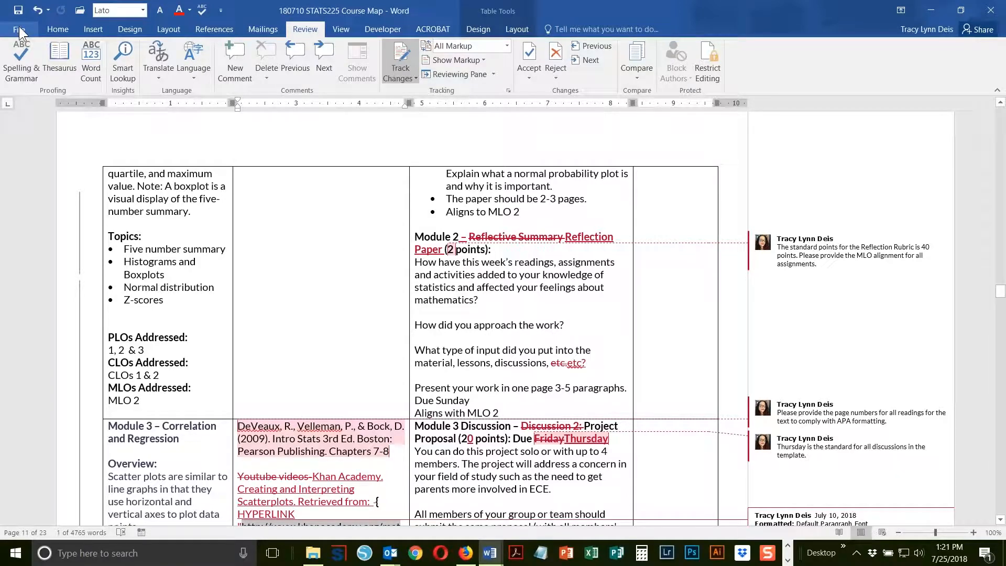
pyautogui.click(19, 27)
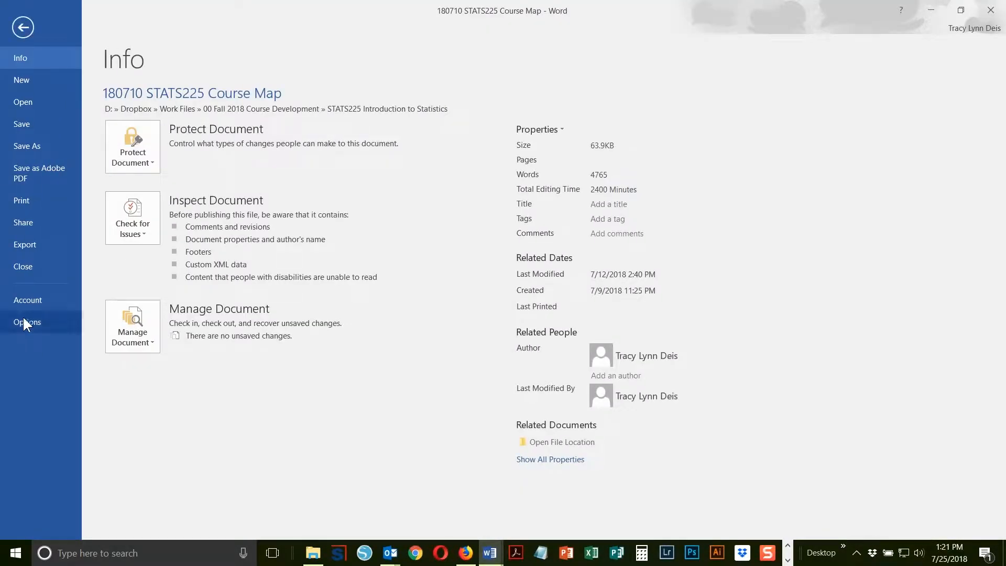
pyautogui.click(23, 321)
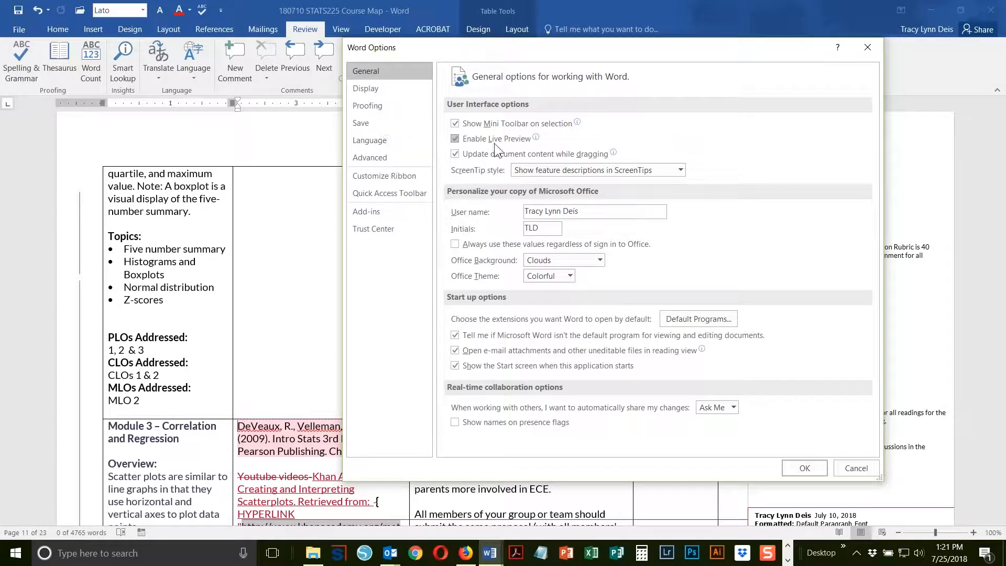
pyautogui.click(573, 212)
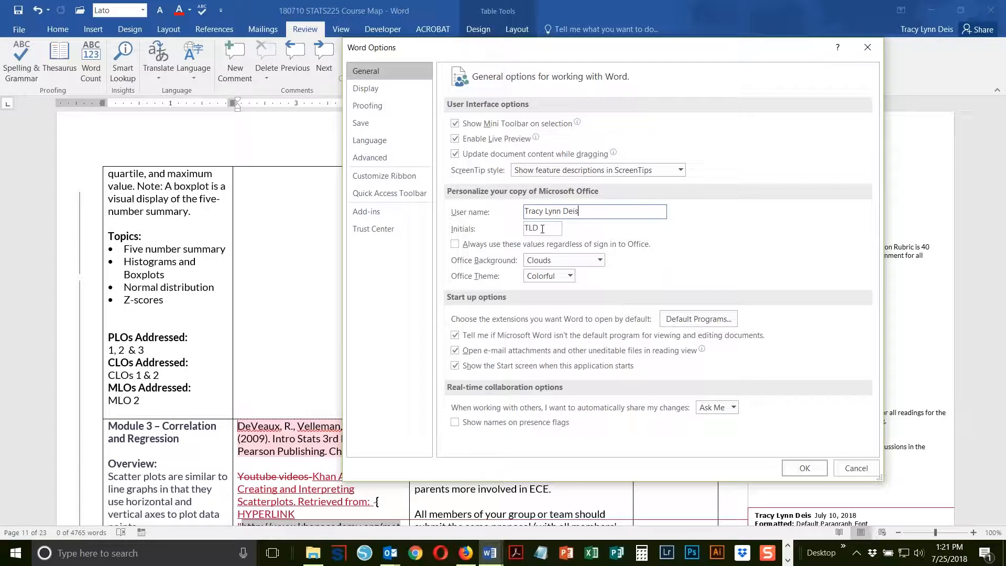
pyautogui.click(849, 472)
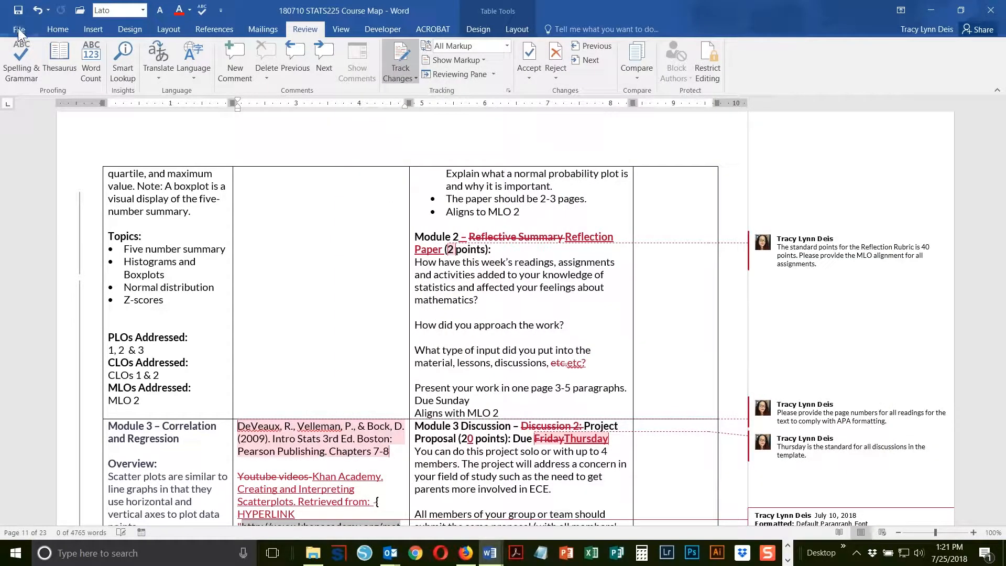
# - Reopen the general Word options to review where the user name is personalized, and close them without changes
pyautogui.click(17, 29)
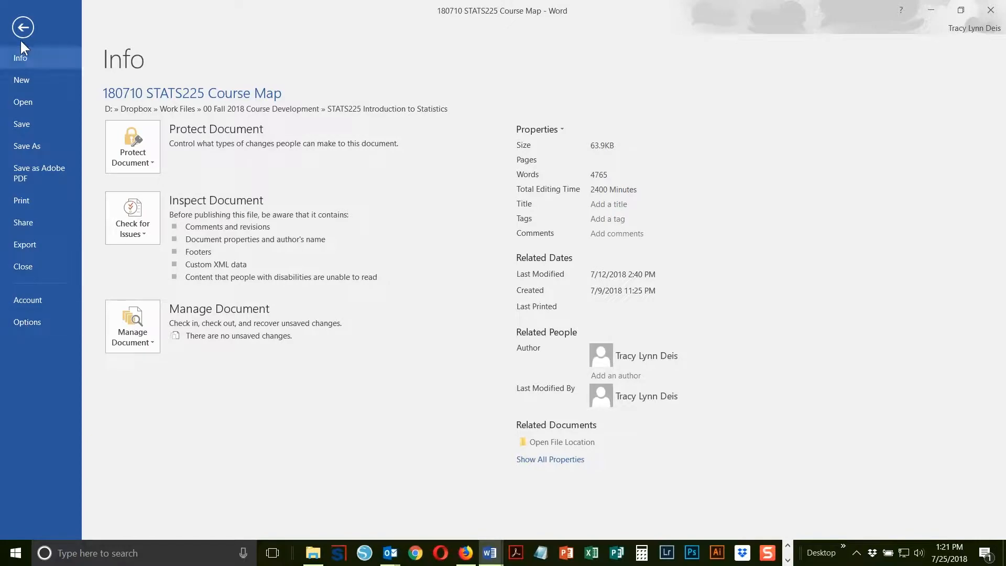
pyautogui.click(16, 27)
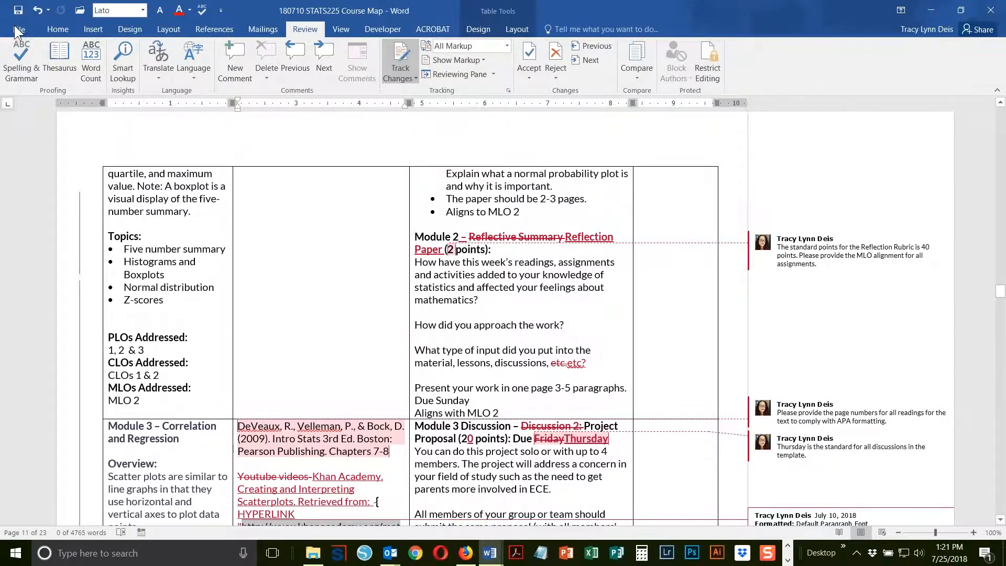
pyautogui.click(18, 30)
pyautogui.click(25, 323)
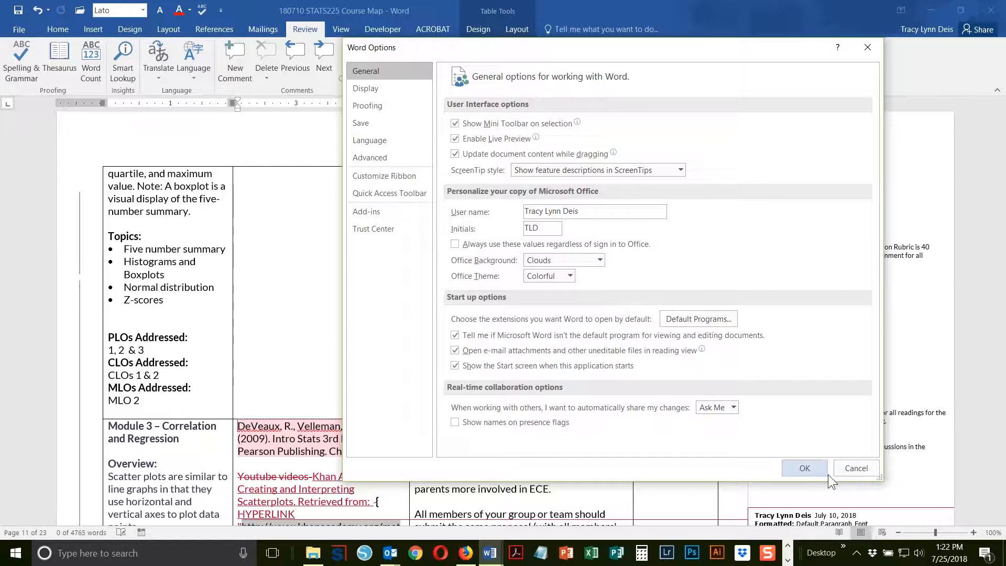
pyautogui.click(845, 470)
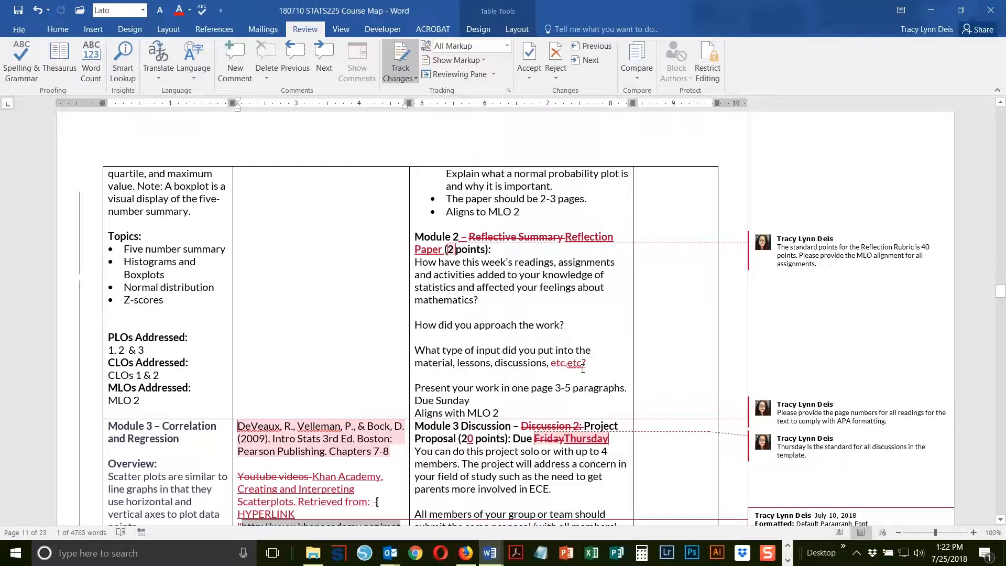
# - Place the cursor in the deleted Module 2 Reflective Summary title and view the Module 2 content in the Simple Markup display
pyautogui.click(498, 235)
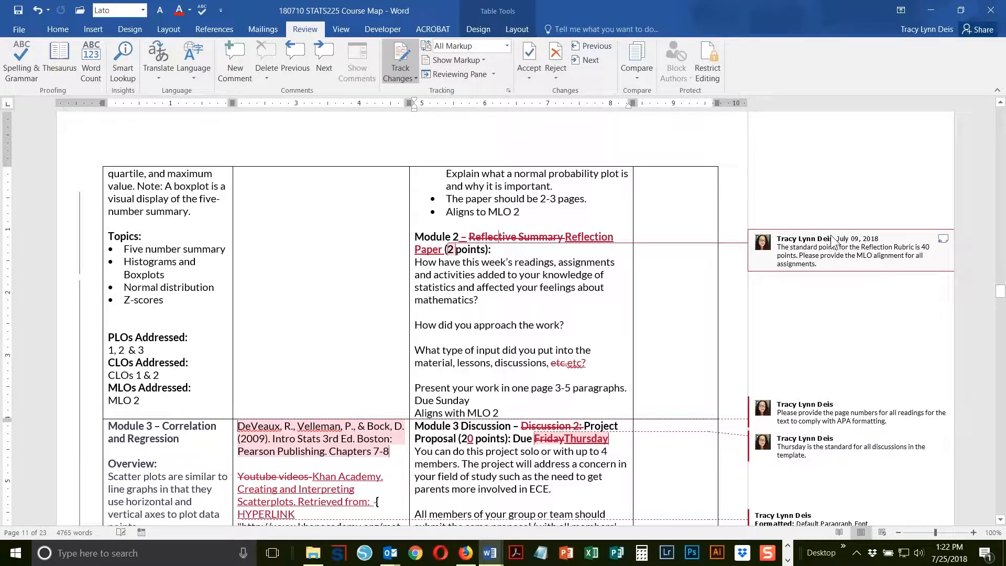
pyautogui.click(507, 46)
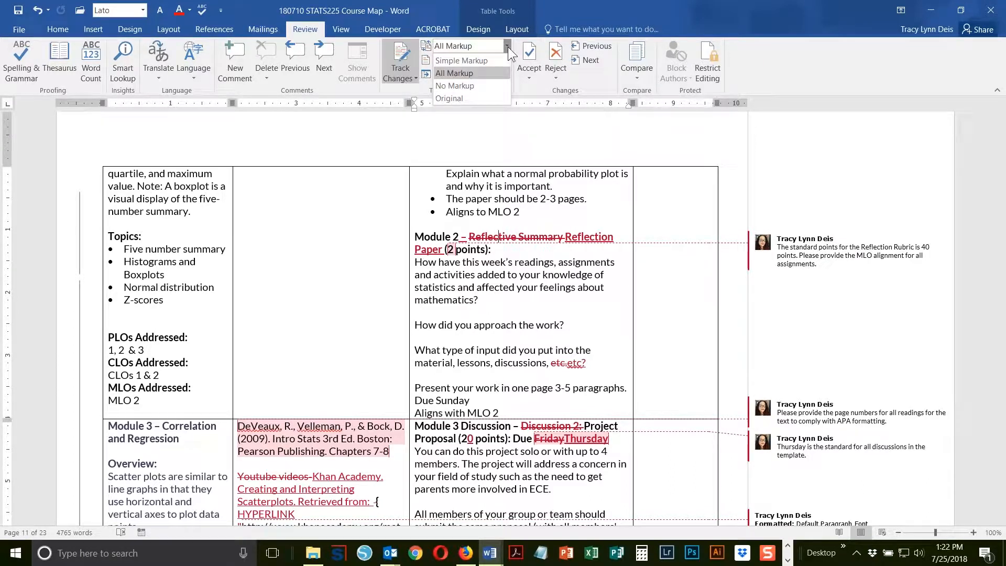
pyautogui.click(461, 60)
pyautogui.scroll(10, 500, 158)
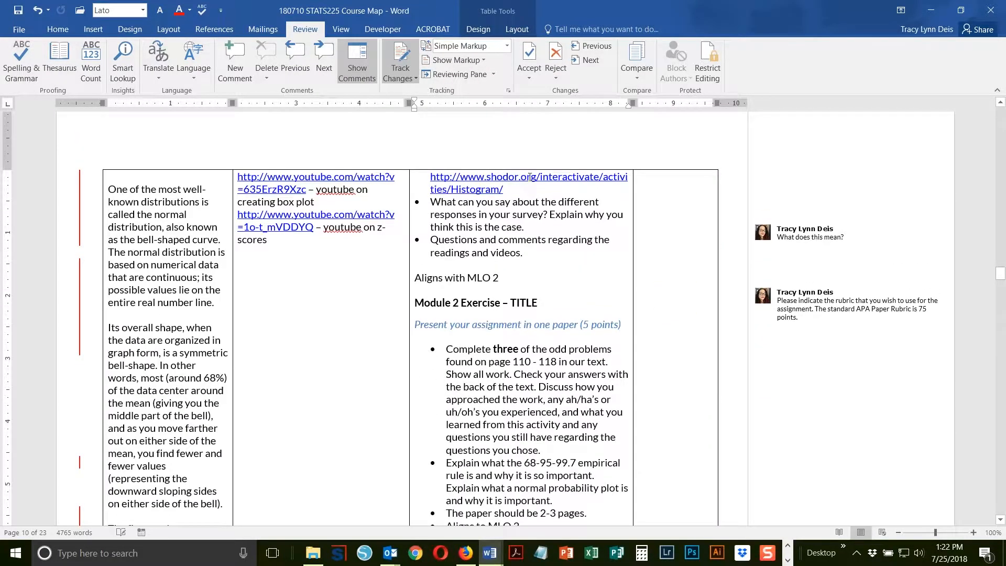
pyautogui.scroll(1, 800, 236)
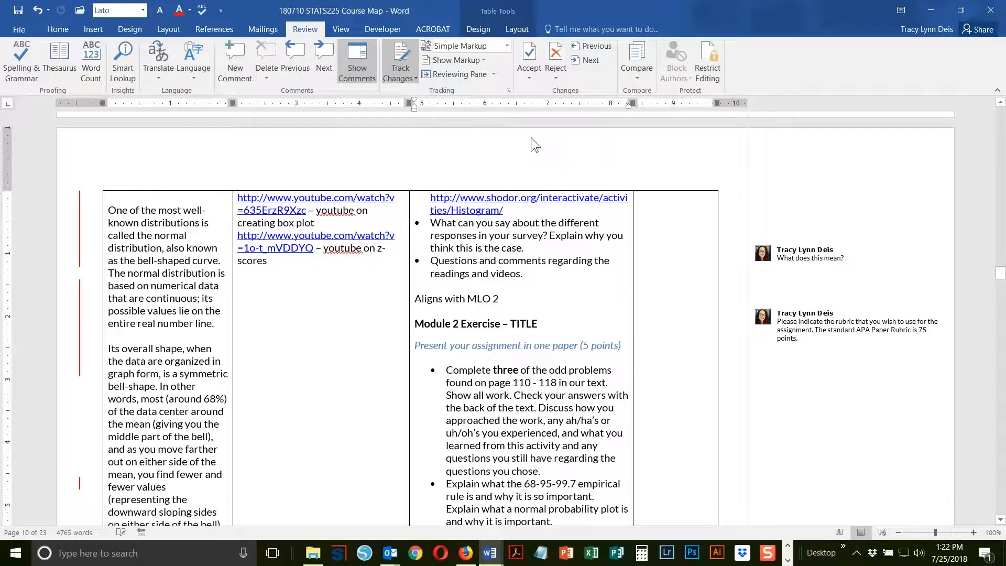
# - View the Module 2 page in the No Markup display and return to All Markup
pyautogui.click(507, 46)
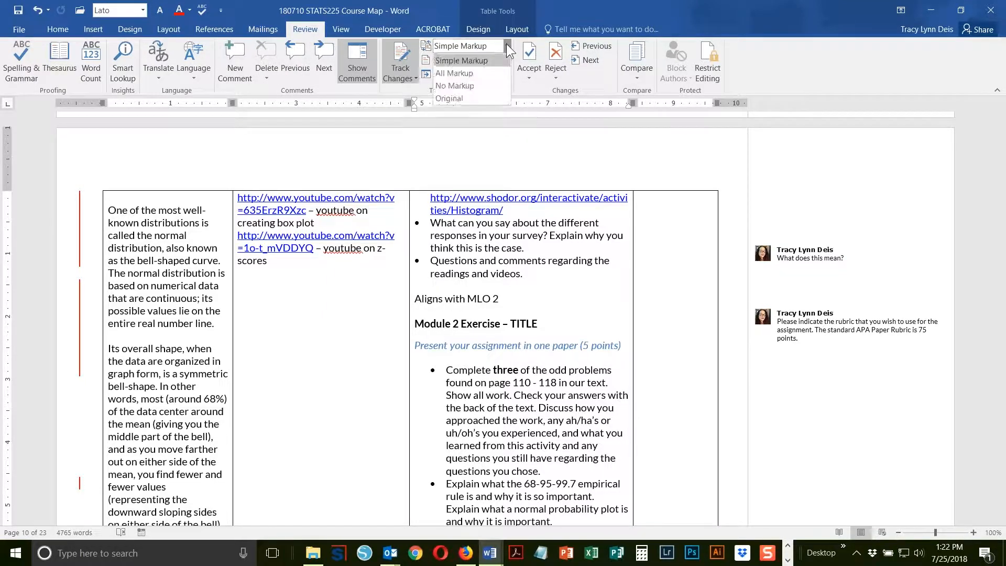
pyautogui.click(481, 81)
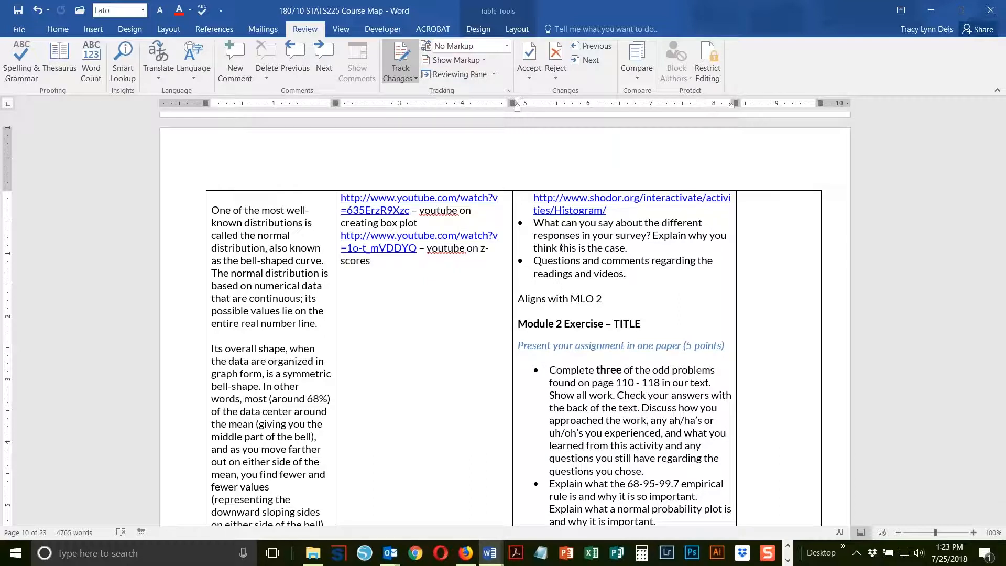
pyautogui.click(506, 45)
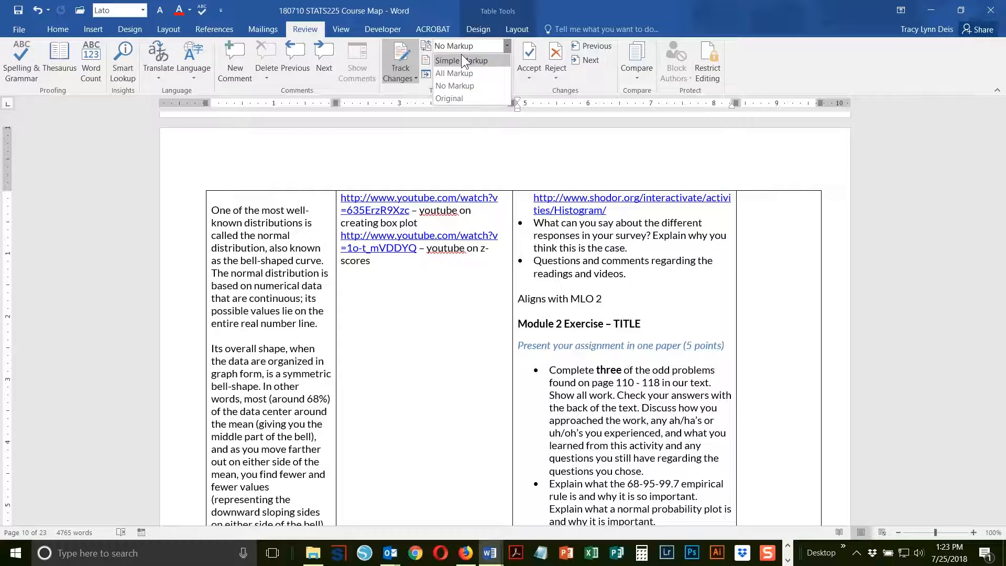
pyautogui.click(454, 73)
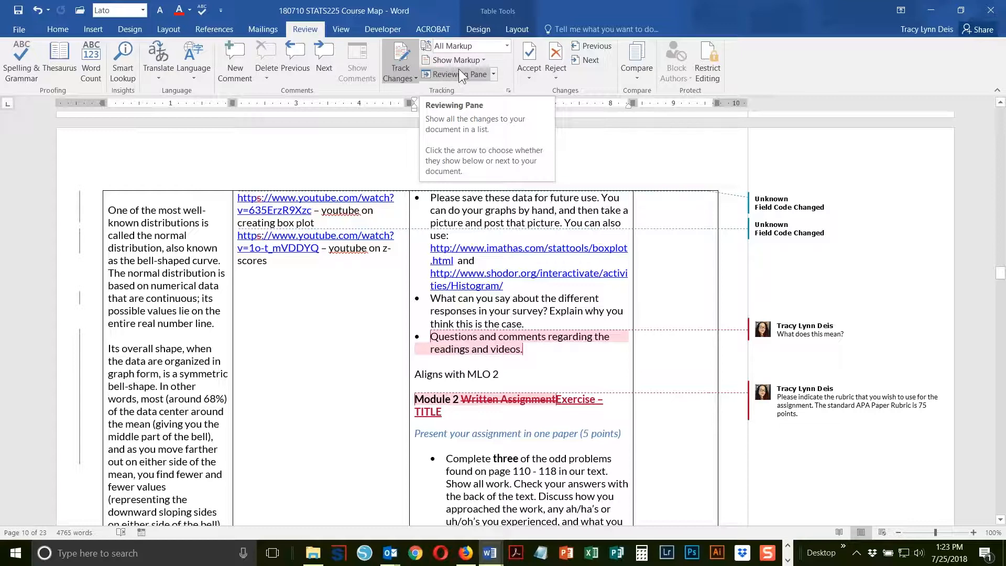
# - Hide the comments from the displayed markup around the Module 2 Exercise and show them again
pyautogui.scroll(-3, 503, 315)
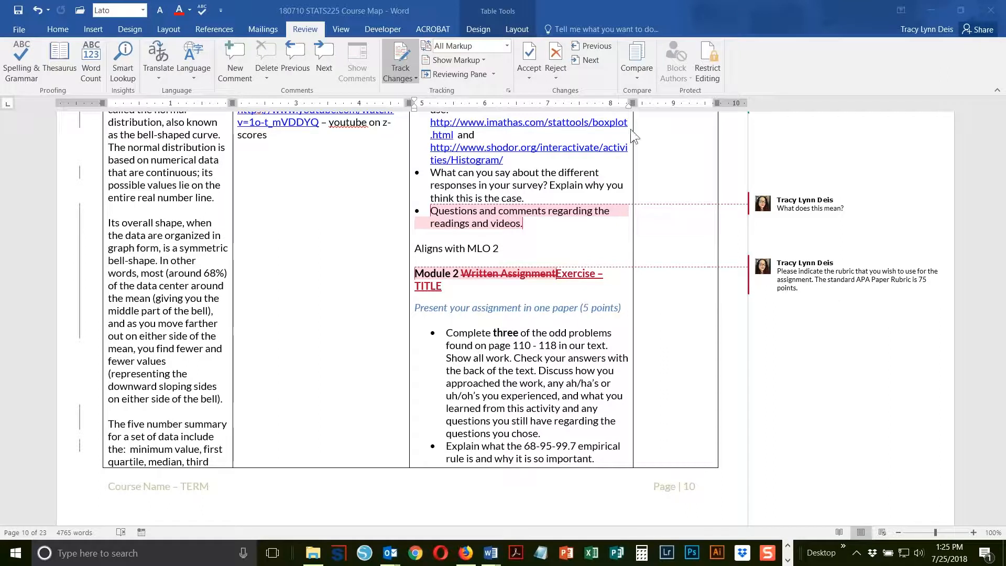
pyautogui.click(484, 60)
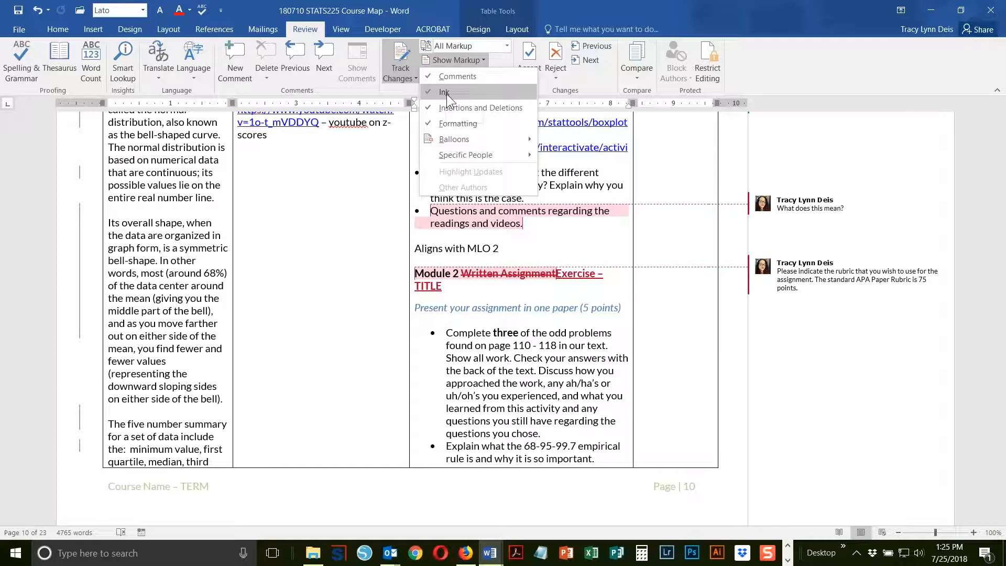
pyautogui.click(458, 79)
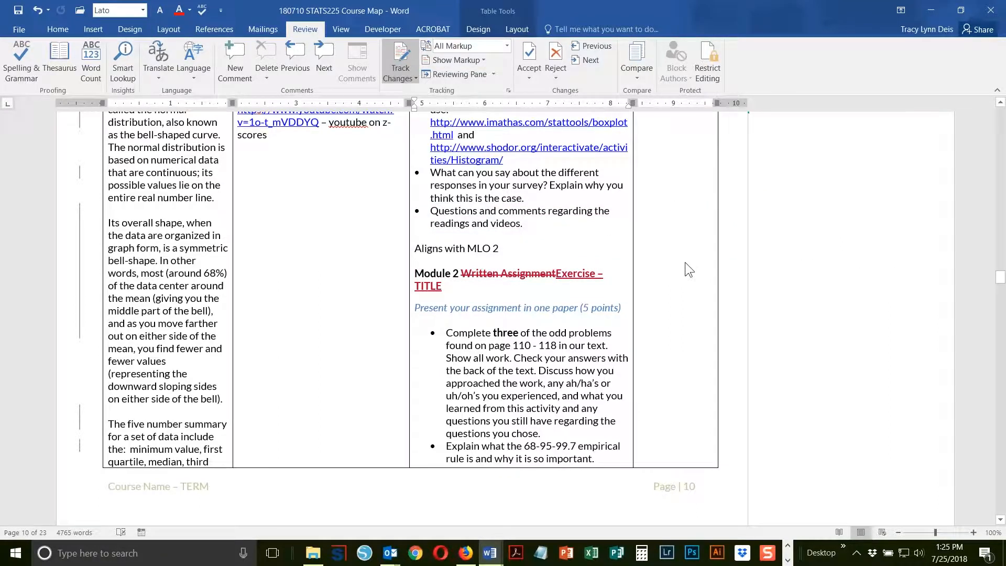
pyautogui.click(485, 61)
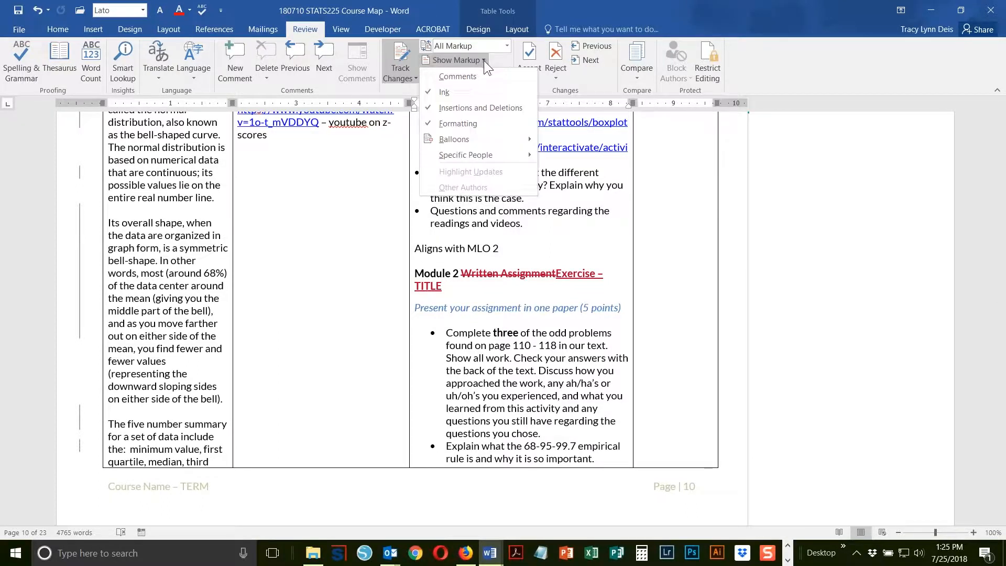
pyautogui.click(455, 77)
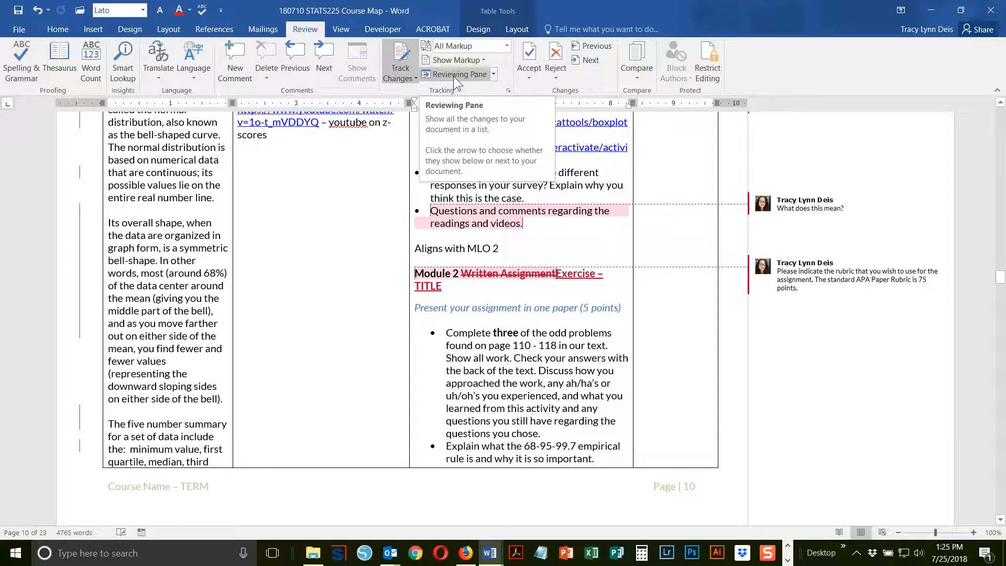
# - Hide the formatting changes from the displayed markup, check the Module 3 section, and show them again
pyautogui.click(486, 59)
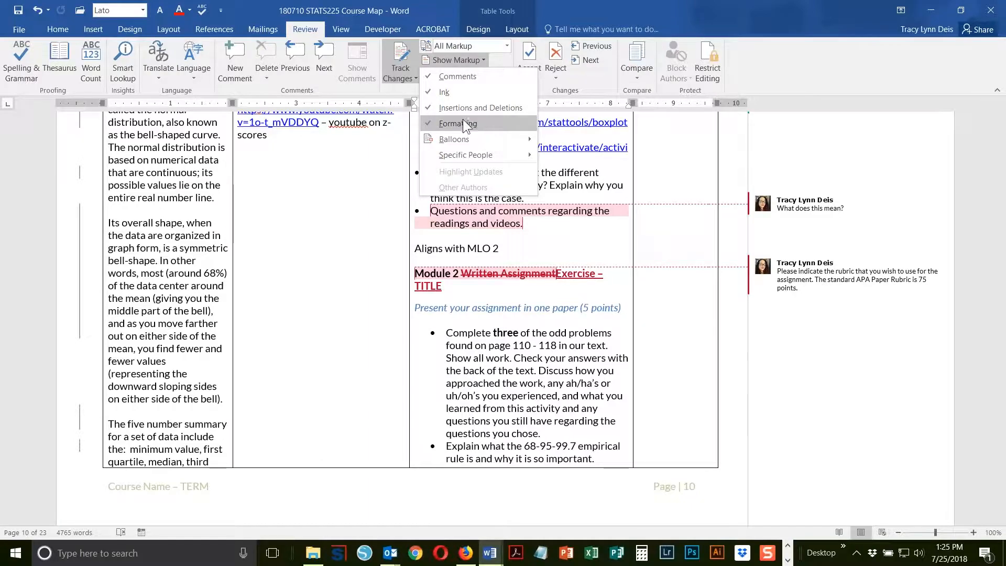
pyautogui.scroll(-10, 790, 174)
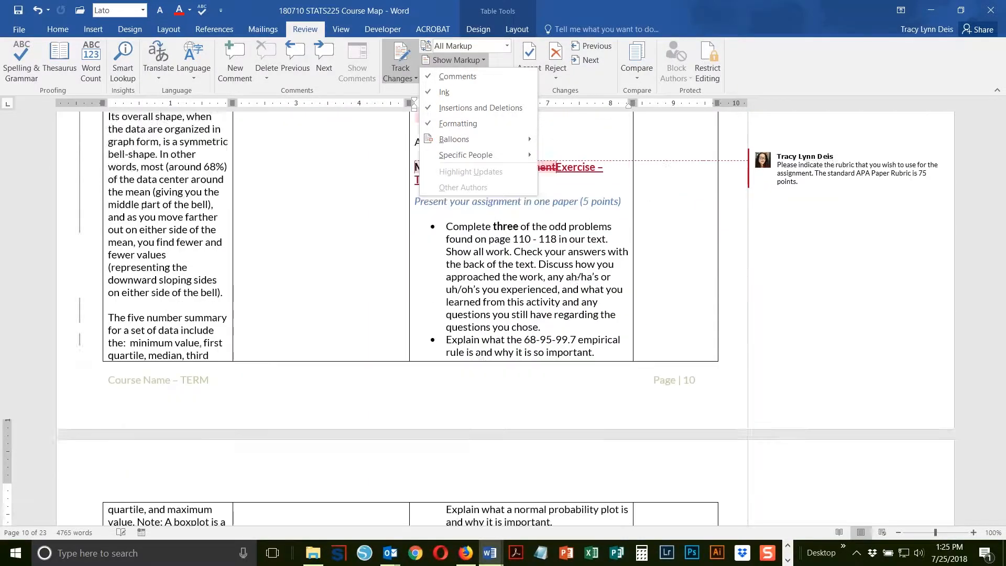
pyautogui.scroll(-5, 797, 208)
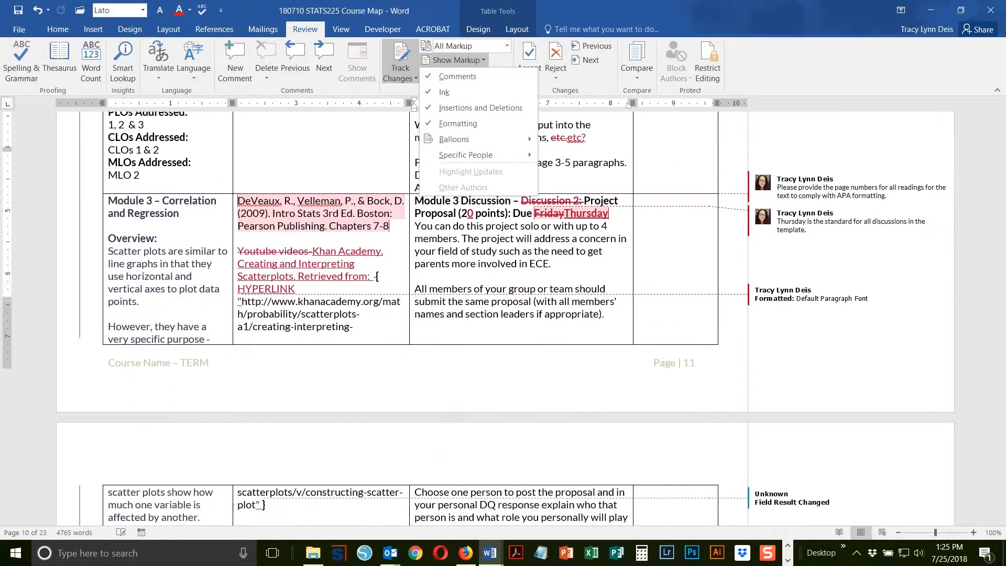
pyautogui.scroll(-2, 800, 258)
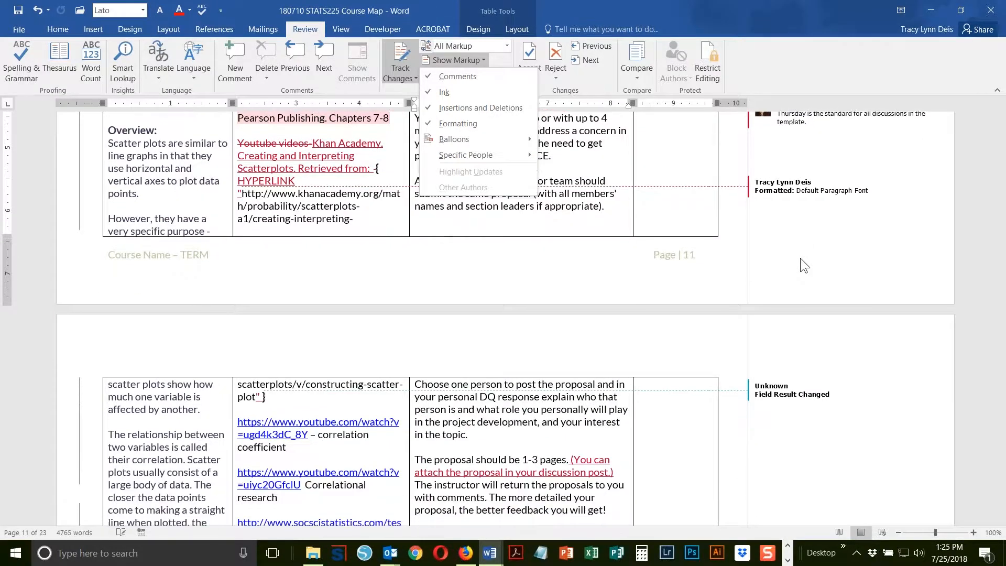
pyautogui.click(496, 128)
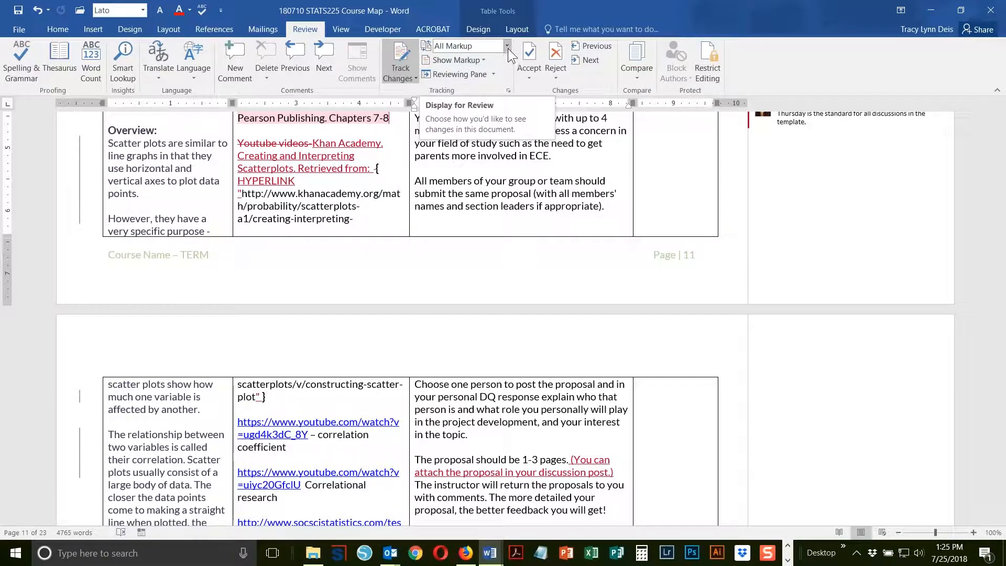
pyautogui.scroll(3, 505, 315)
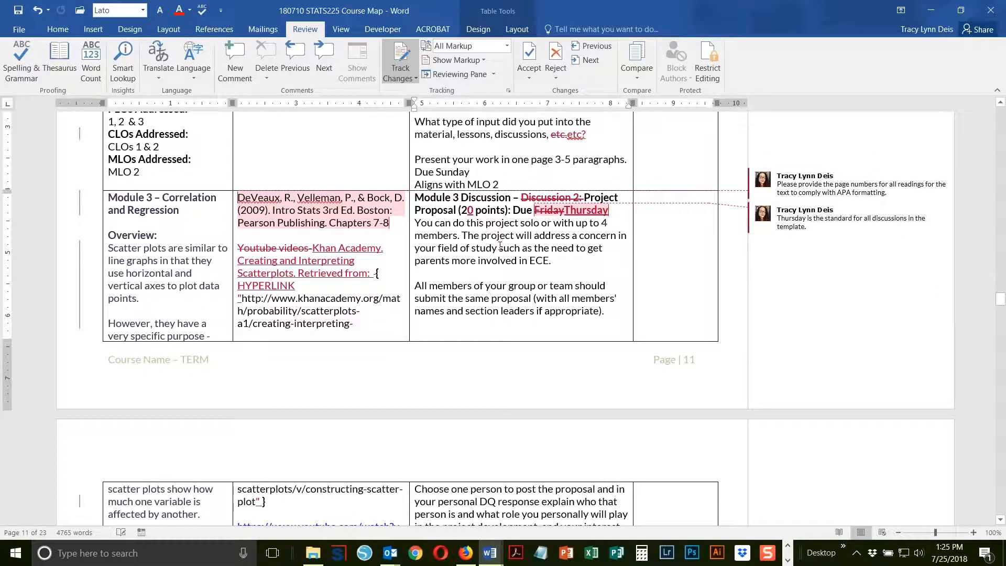
pyautogui.click(486, 60)
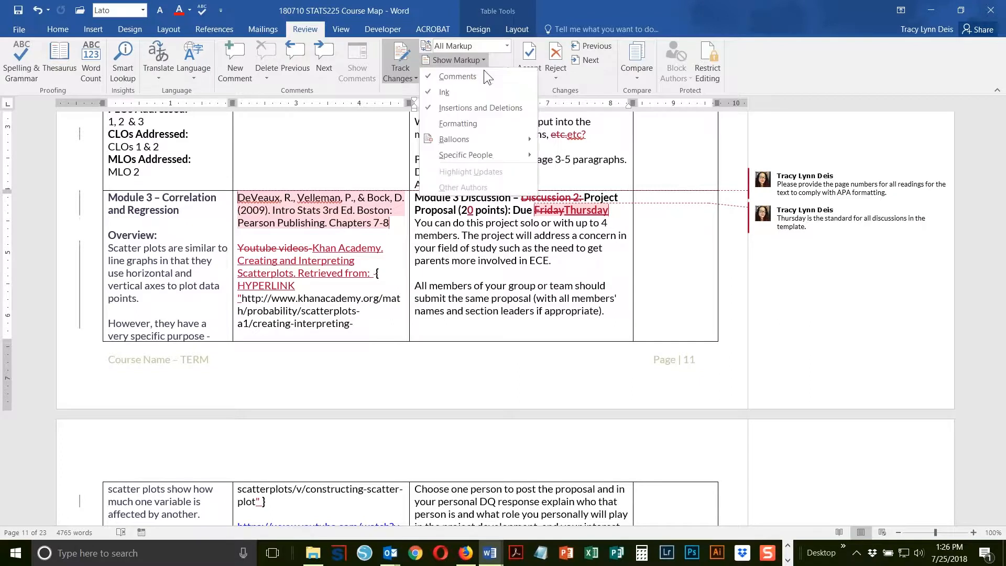
pyautogui.click(460, 123)
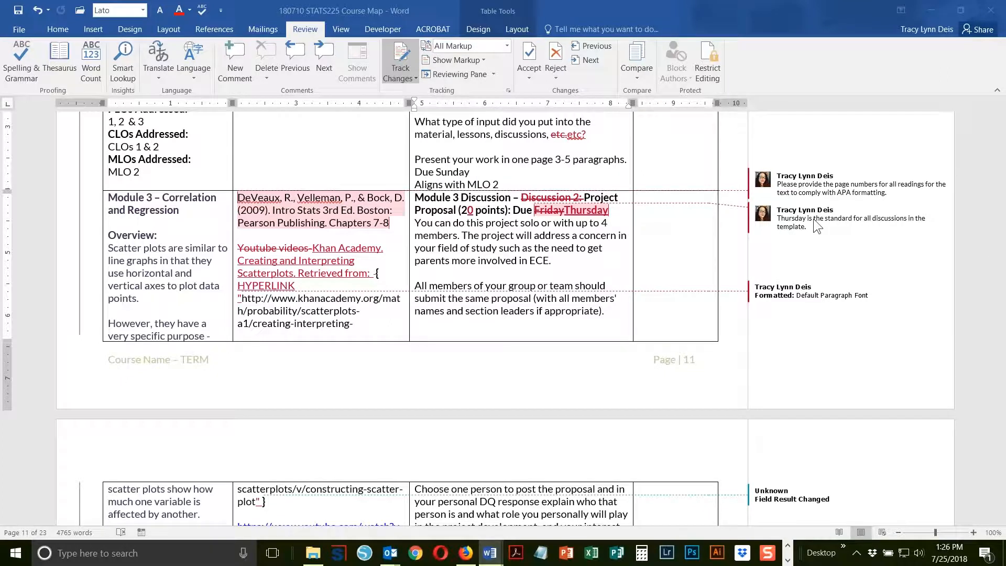
# - Select the Module 3 page-number comment and compare the balloon modes Show Revisions in Balloons and Show All Revisions Inline, ending on the inline mode
pyautogui.click(799, 186)
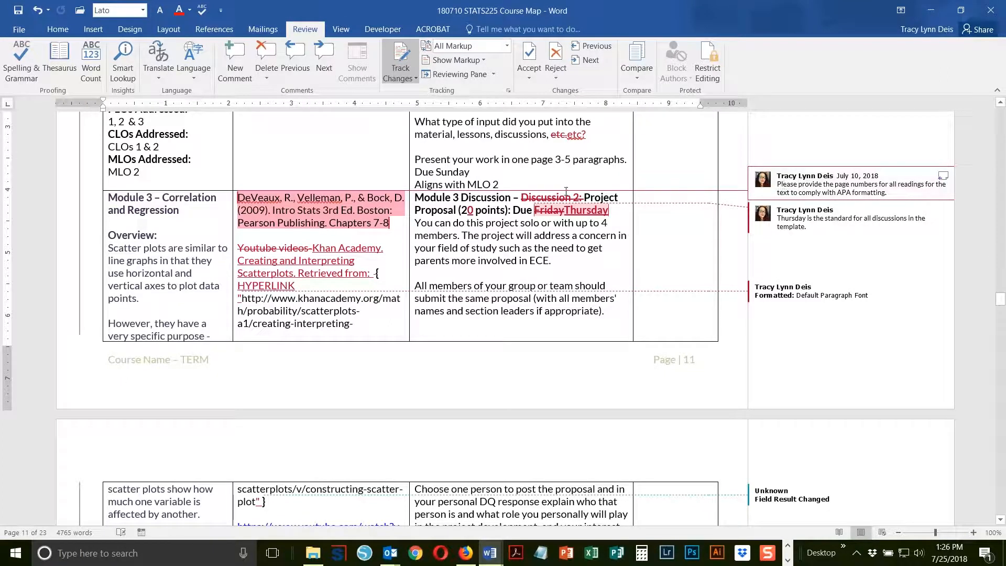
pyautogui.click(483, 59)
pyautogui.moveTo(492, 143)
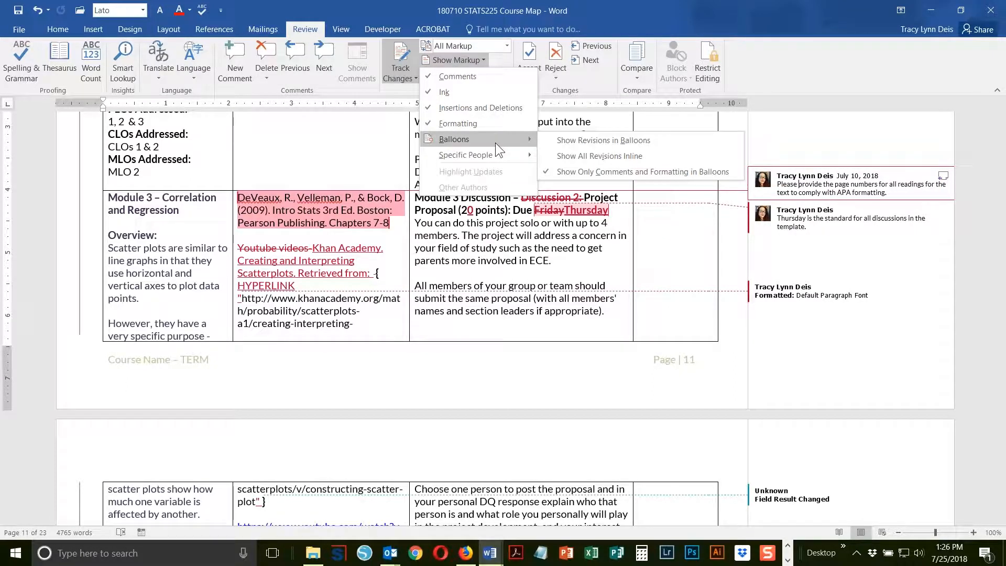
pyautogui.click(570, 137)
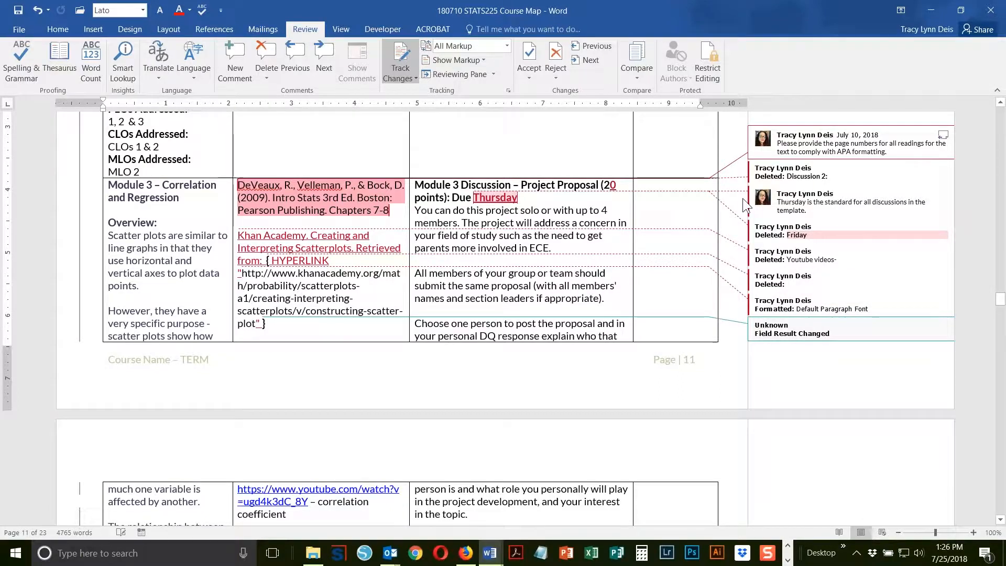
pyautogui.click(480, 58)
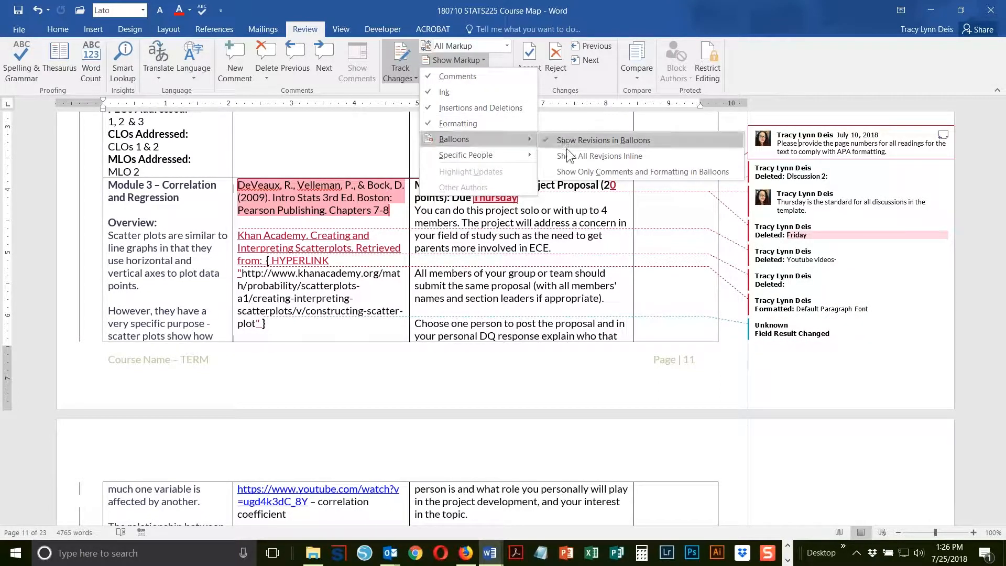
pyautogui.click(567, 153)
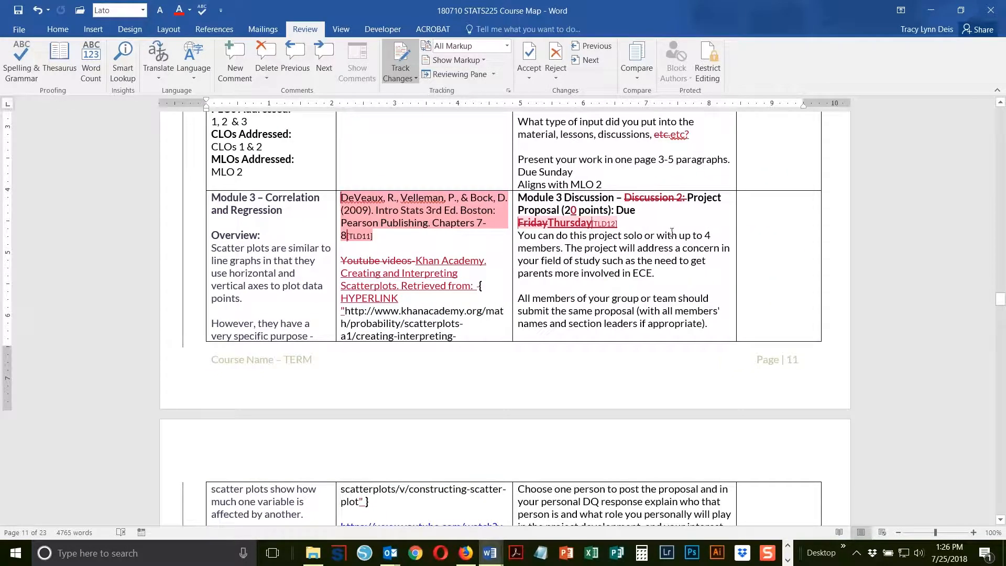
# - Set the balloons to Show Only Comments and Formatting in Balloons for the Module 2 and Module 3 section
pyautogui.scroll(12, 503, 314)
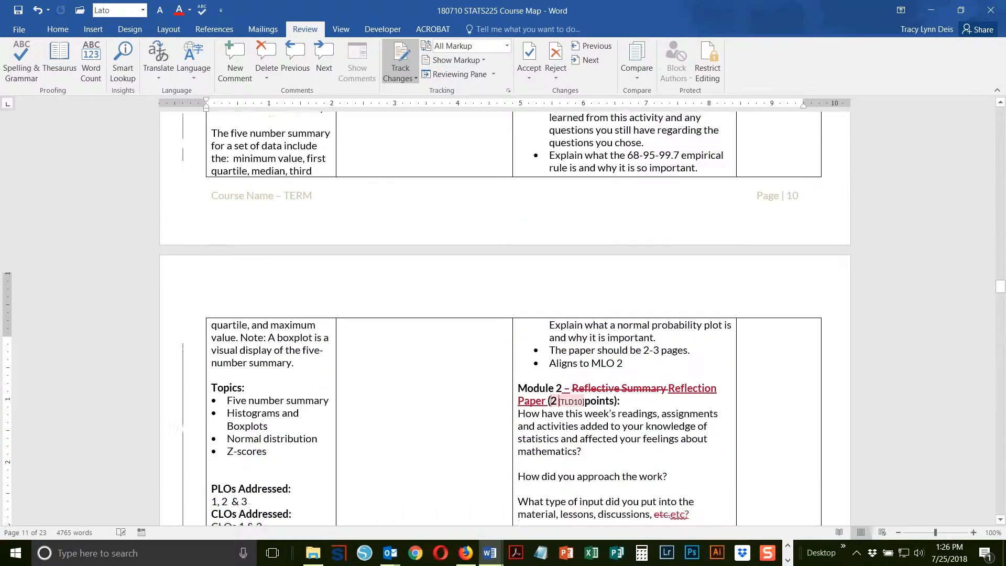
pyautogui.scroll(2, 503, 314)
pyautogui.scroll(-10, 503, 314)
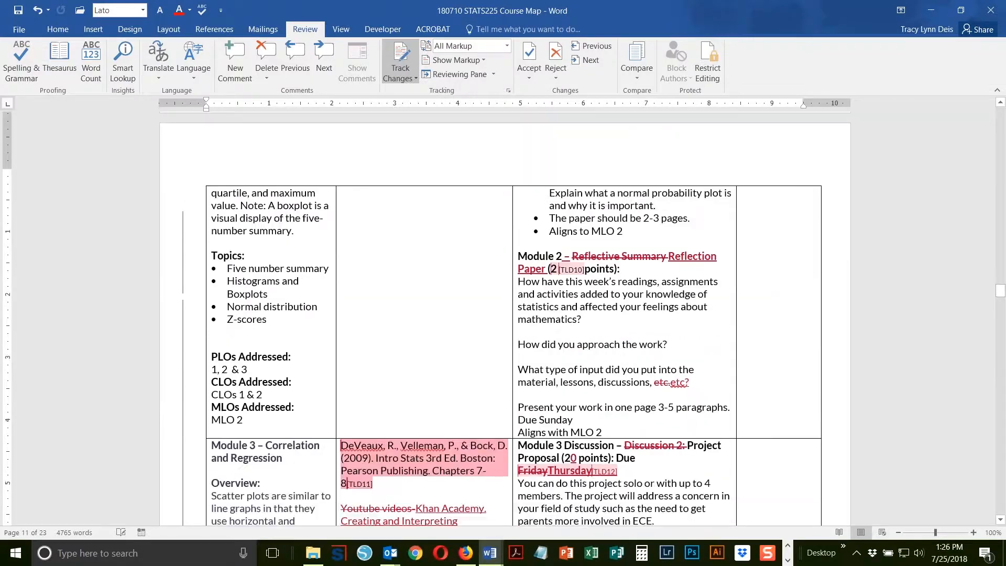
pyautogui.click(482, 60)
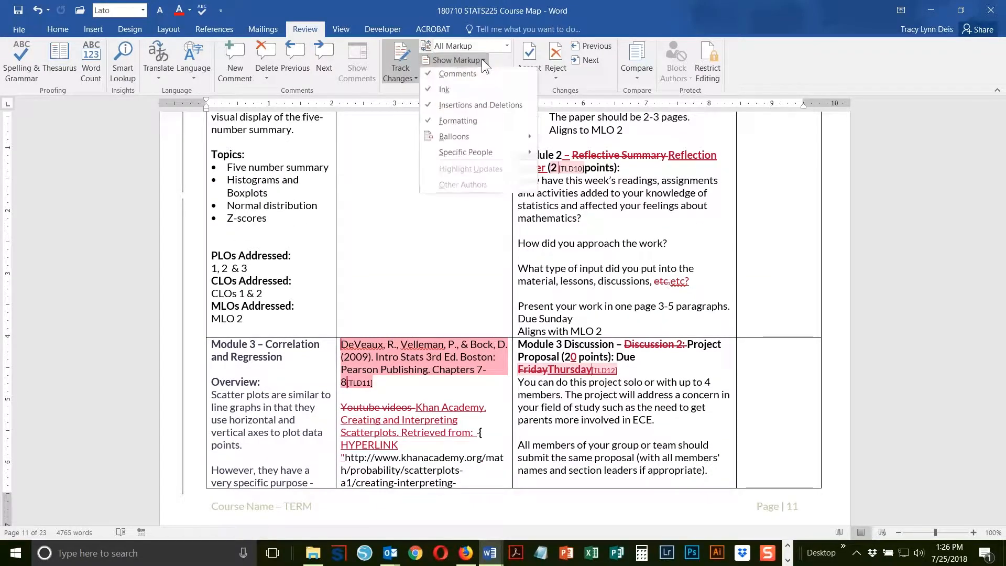
pyautogui.moveTo(497, 135)
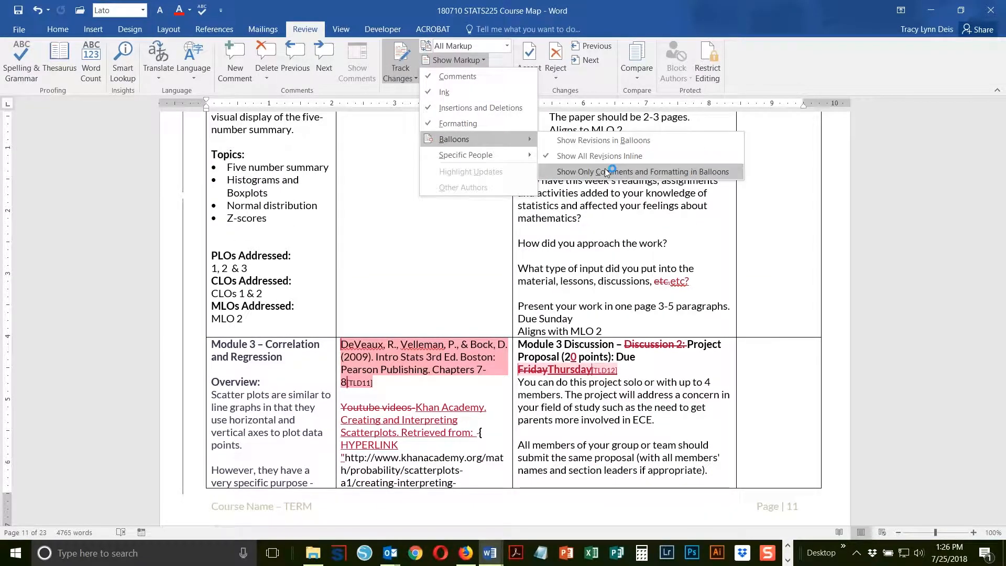
pyautogui.click(642, 171)
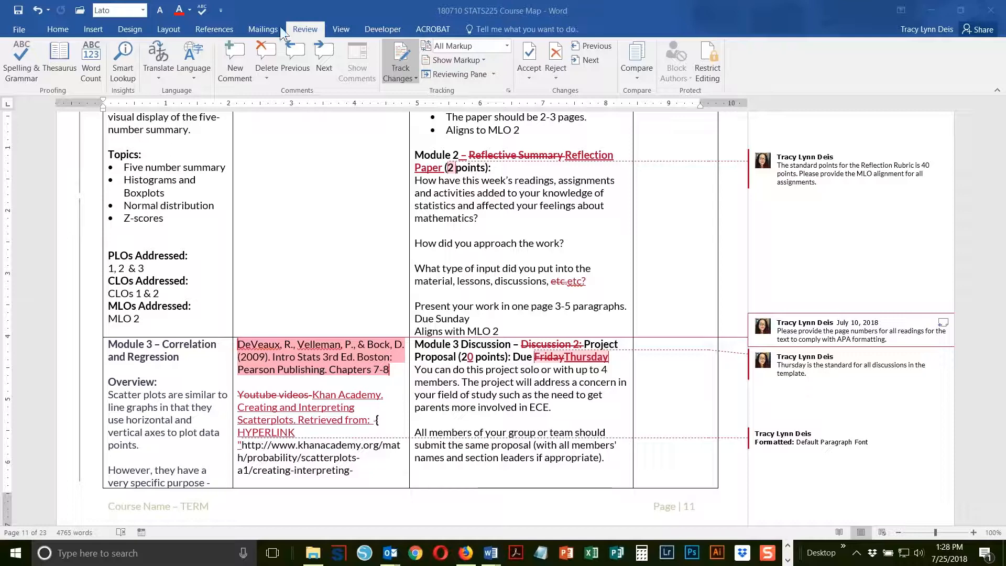
# - Save a copy of the document in the same folder as 180725 STATS225 Course Map
pyautogui.click(16, 31)
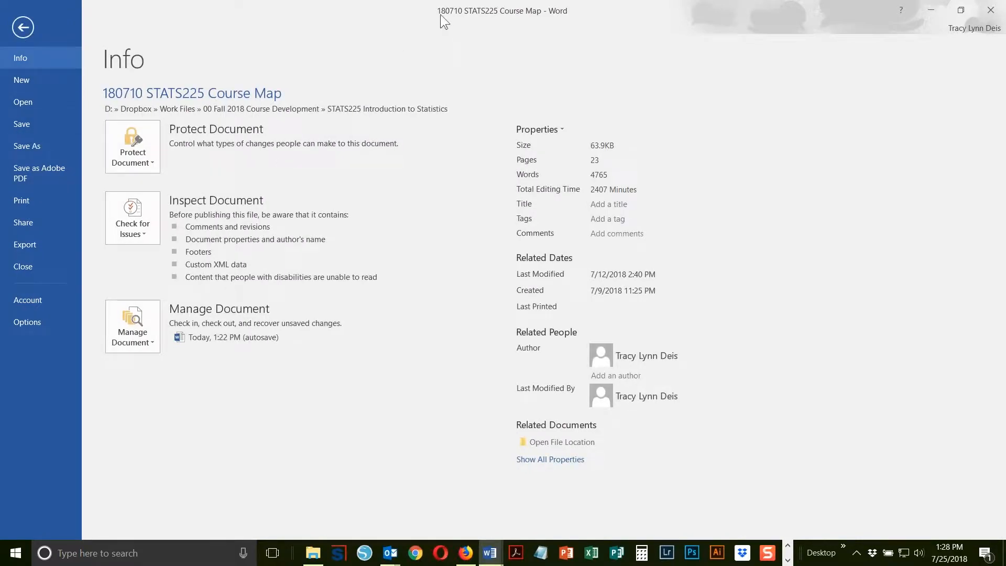
pyautogui.click(36, 142)
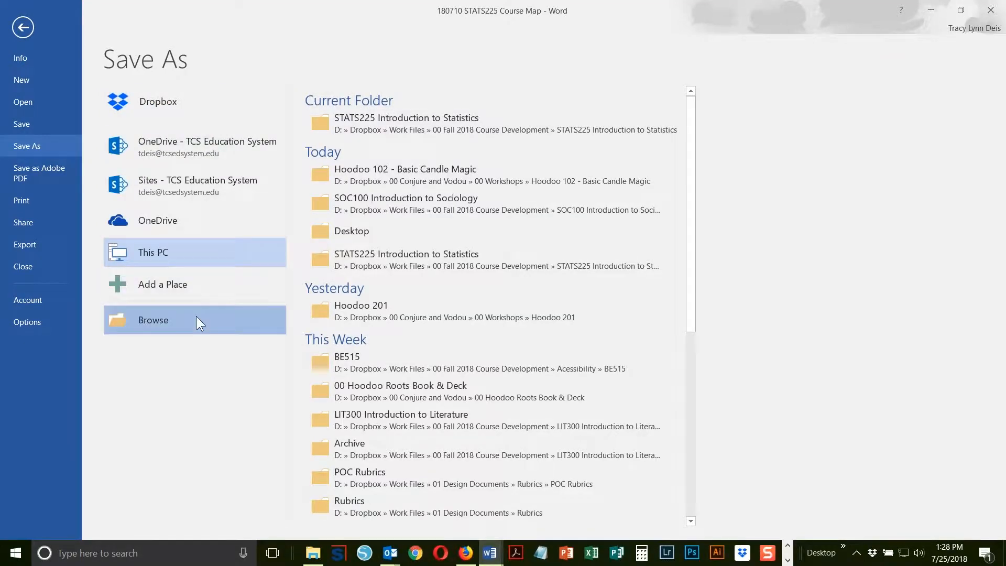
pyautogui.click(196, 316)
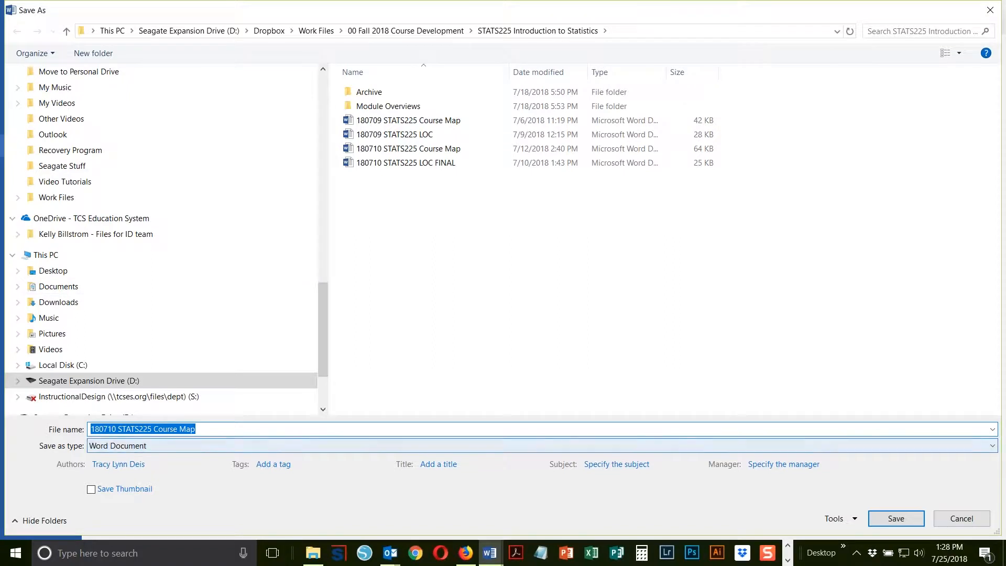
pyautogui.click(114, 429)
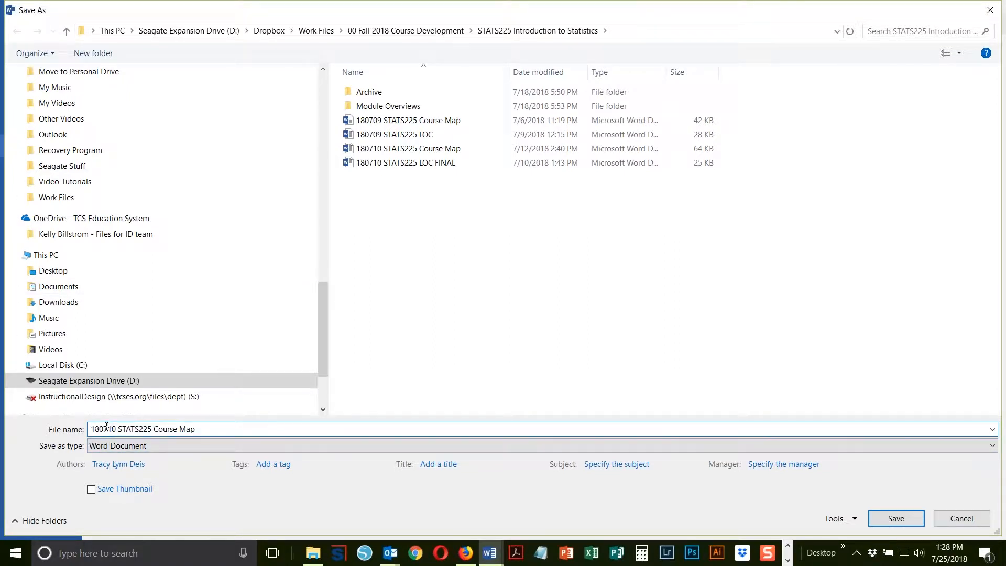
pyautogui.keyDown('shift'); pyautogui.click(117, 428); pyautogui.keyUp('shift')
pyautogui.write('25')
pyautogui.click(884, 524)
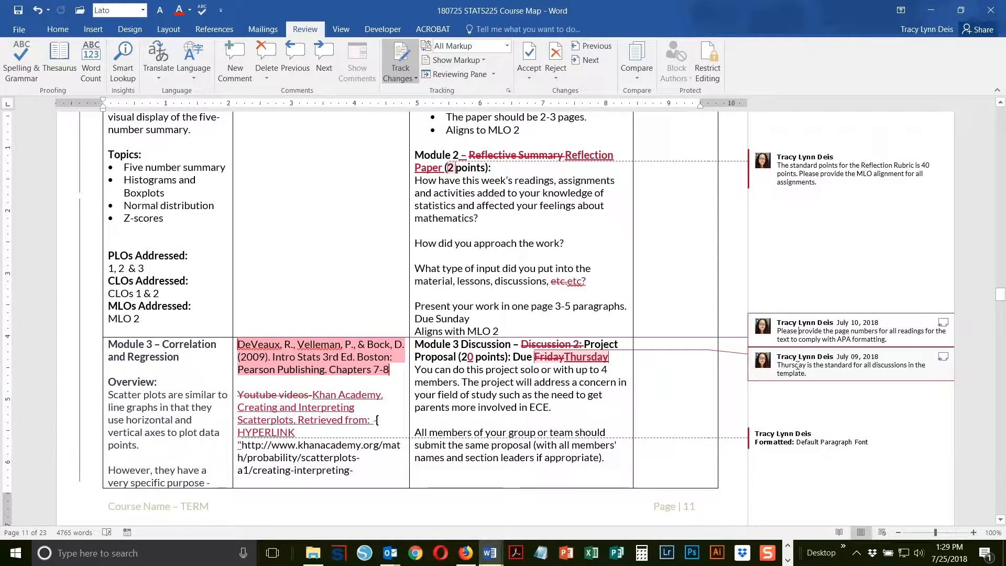
# - Replace "What" with "Who" as a tracked change in the Module 2 Reflection Paper question about type of input
pyautogui.moveTo(755, 359)
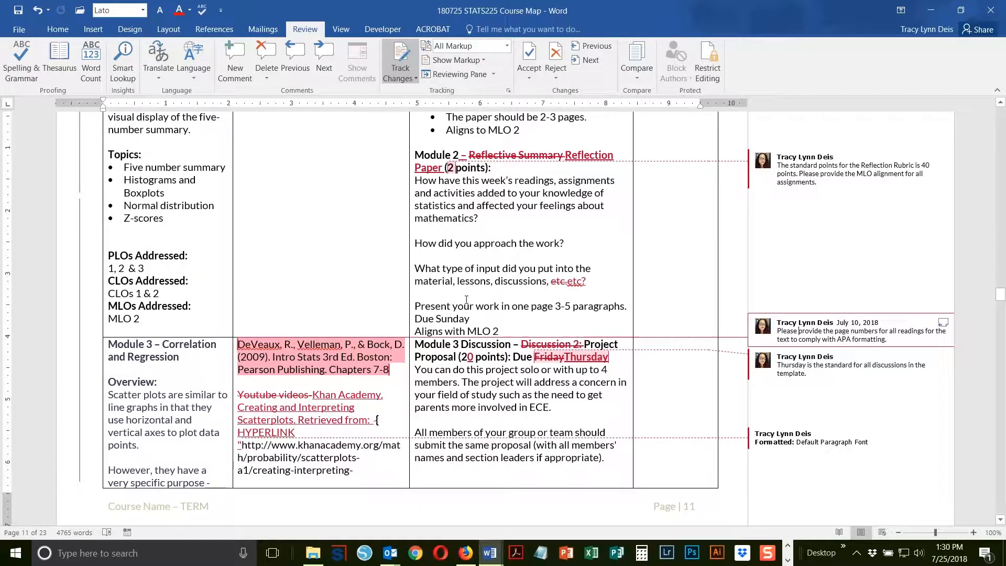
pyautogui.doubleClick(420, 267)
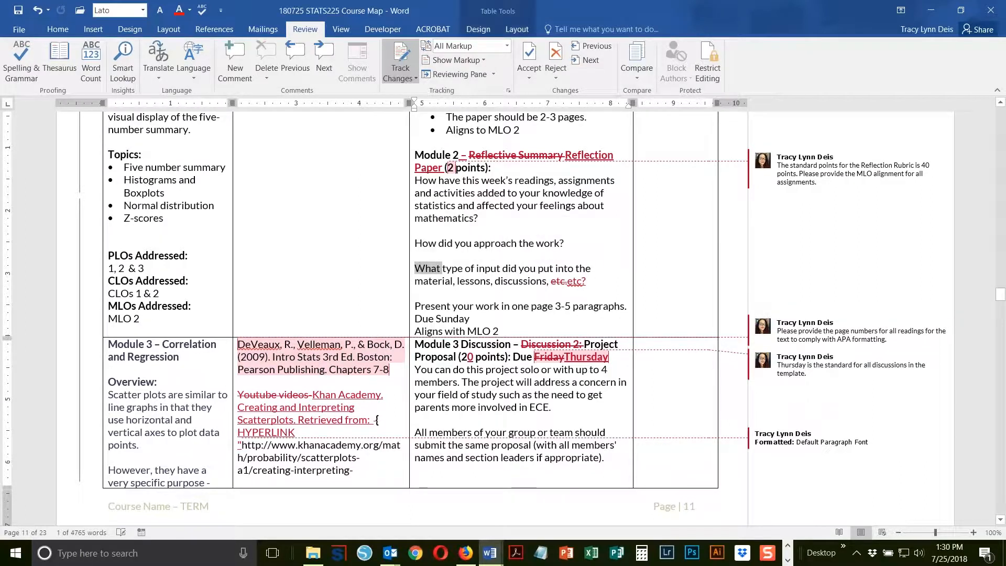
pyautogui.write('Who')
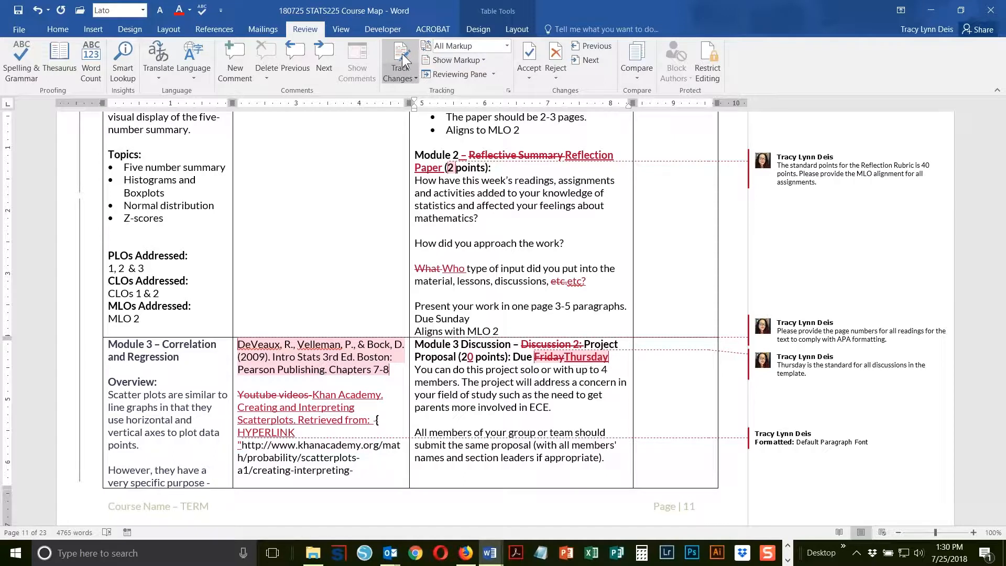
# - Insert a second "Who" before "type of input" with change tracking off, and delete it with tracking on again
pyautogui.write('Who')
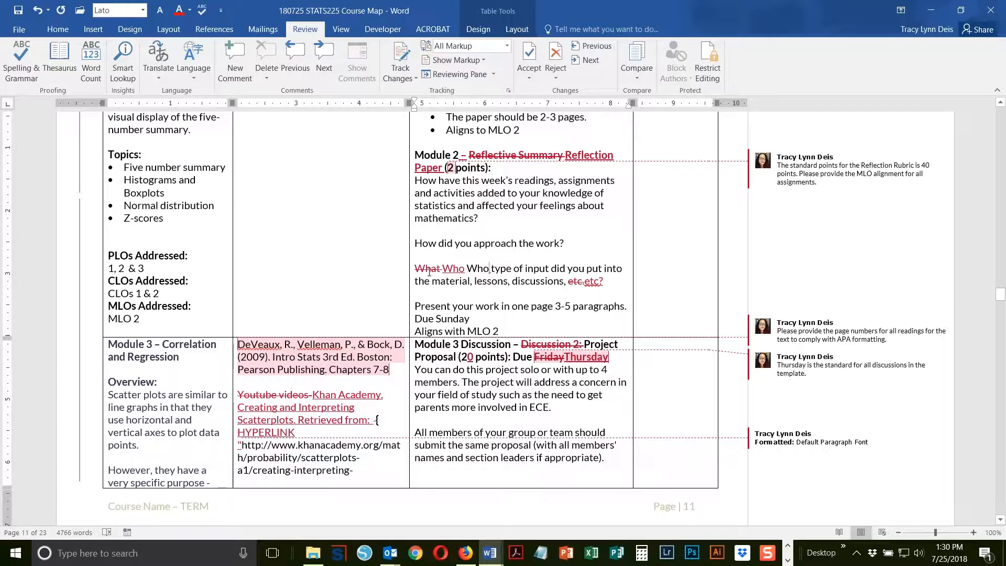
pyautogui.click(395, 55)
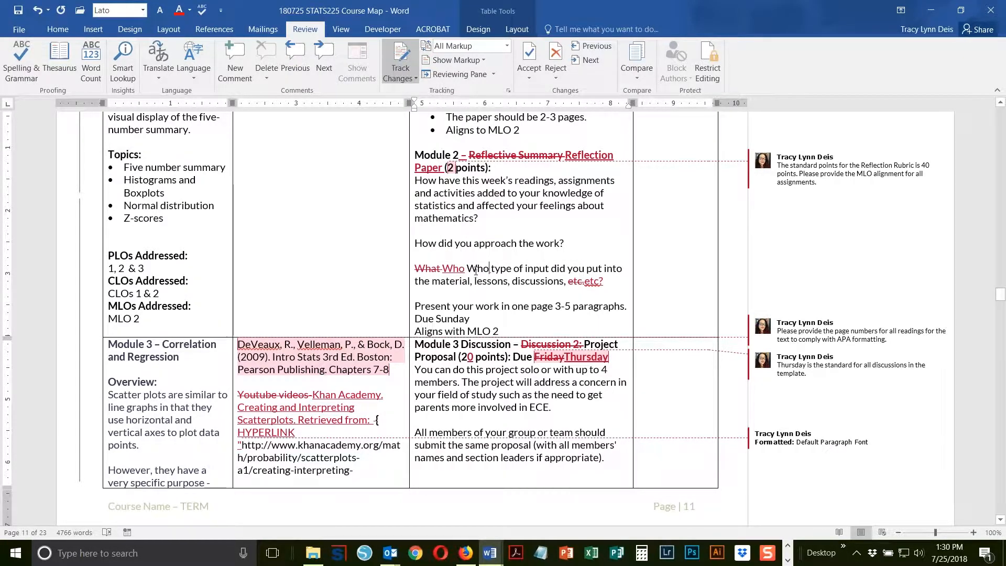
pyautogui.doubleClick(476, 269)
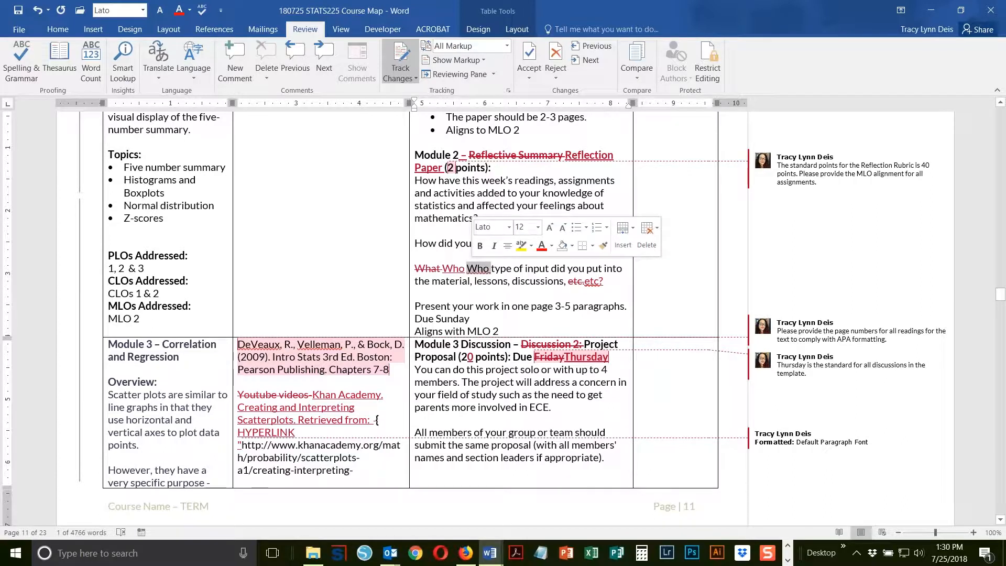
pyautogui.press('Delete')
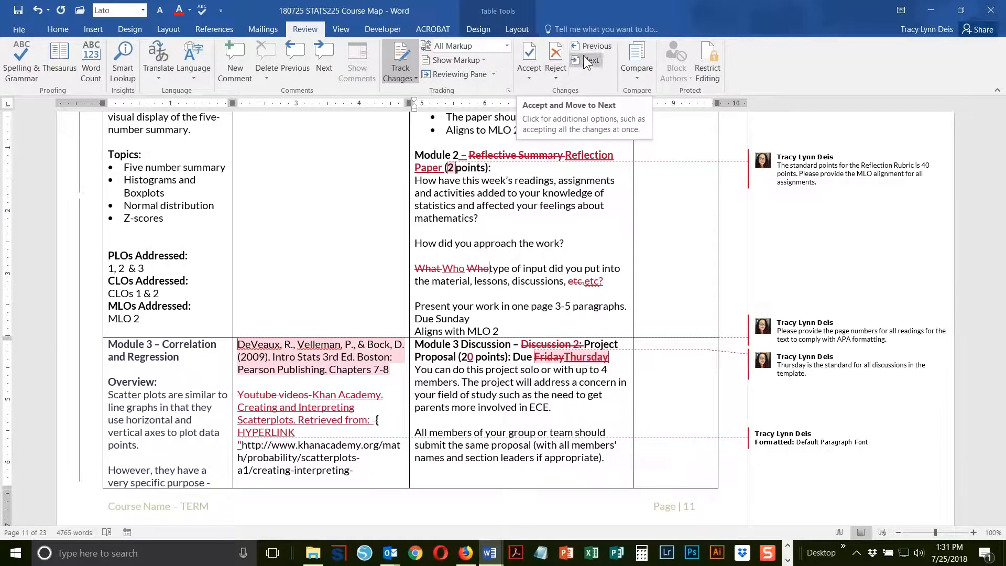
# - Delete the comment on the Module 2 Reflection Paper points
pyautogui.click(813, 169)
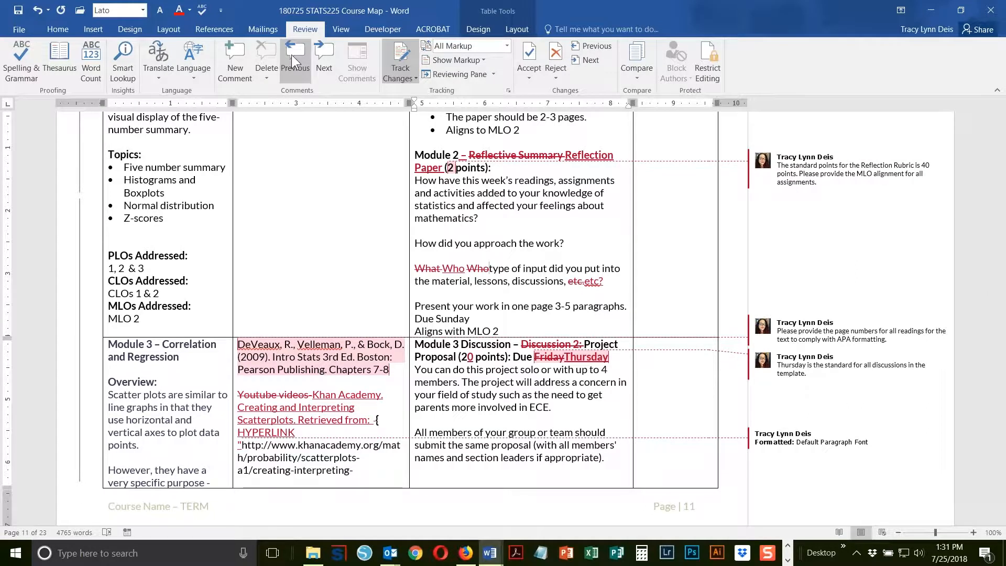
pyautogui.rightClick(847, 180)
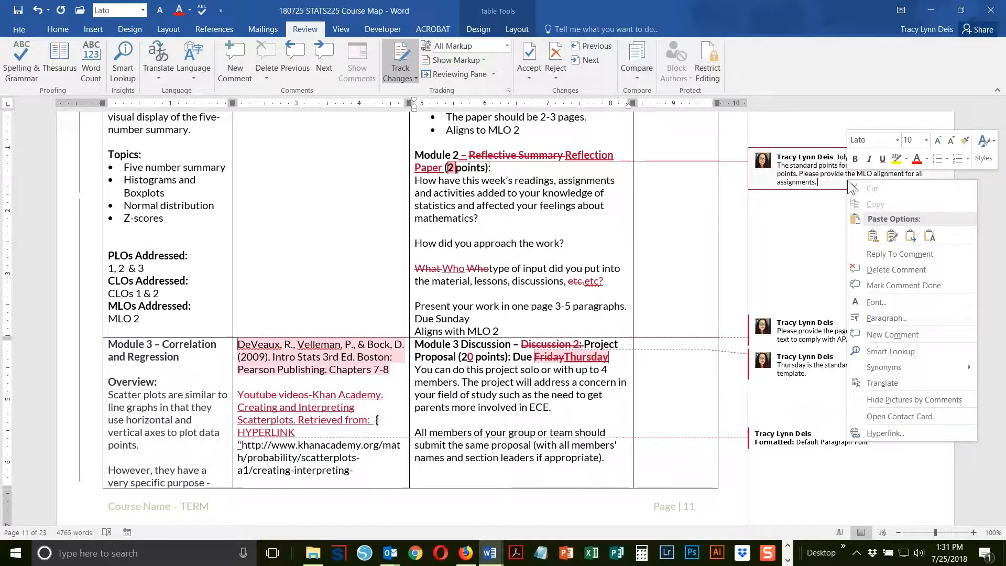
pyautogui.click(902, 275)
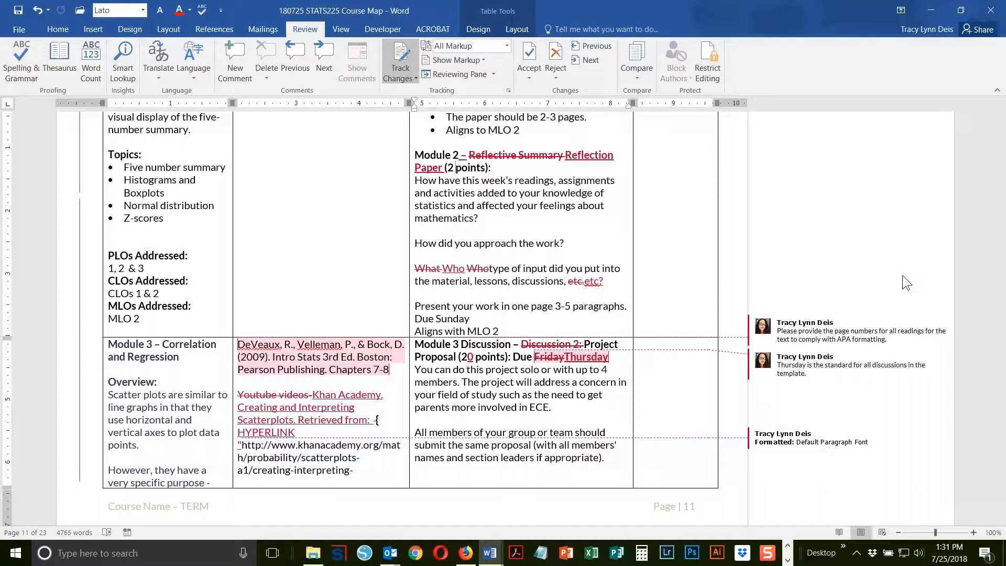
# - Add an empty reply to the Module 3 page-number comment and mark the reply as done
pyautogui.moveTo(941, 324)
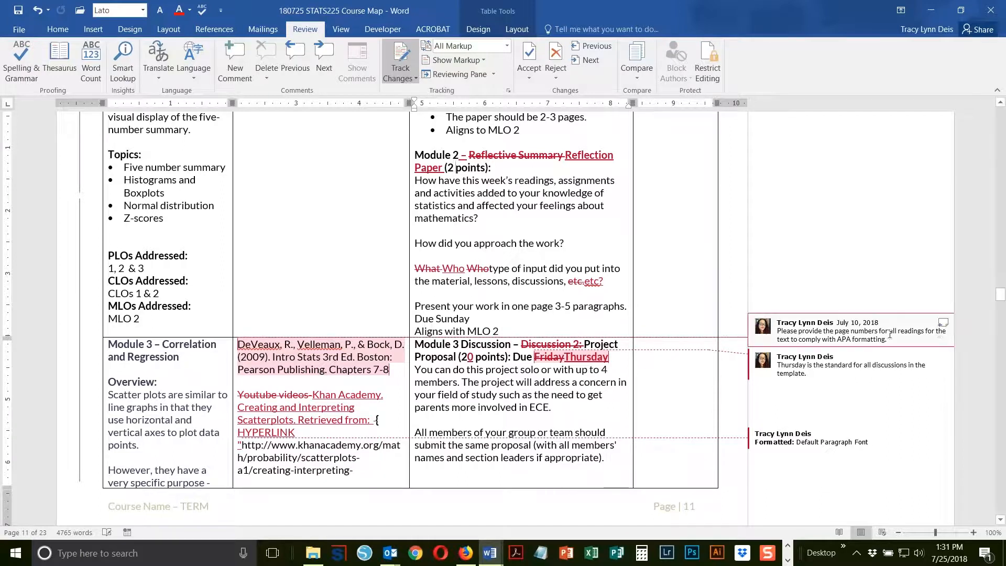
pyautogui.click(942, 323)
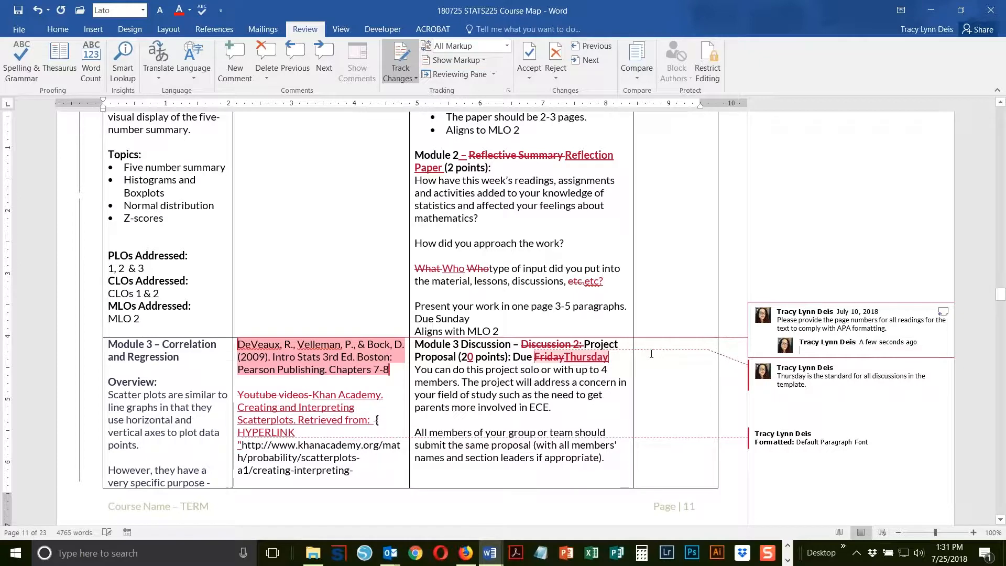
pyautogui.click(580, 351)
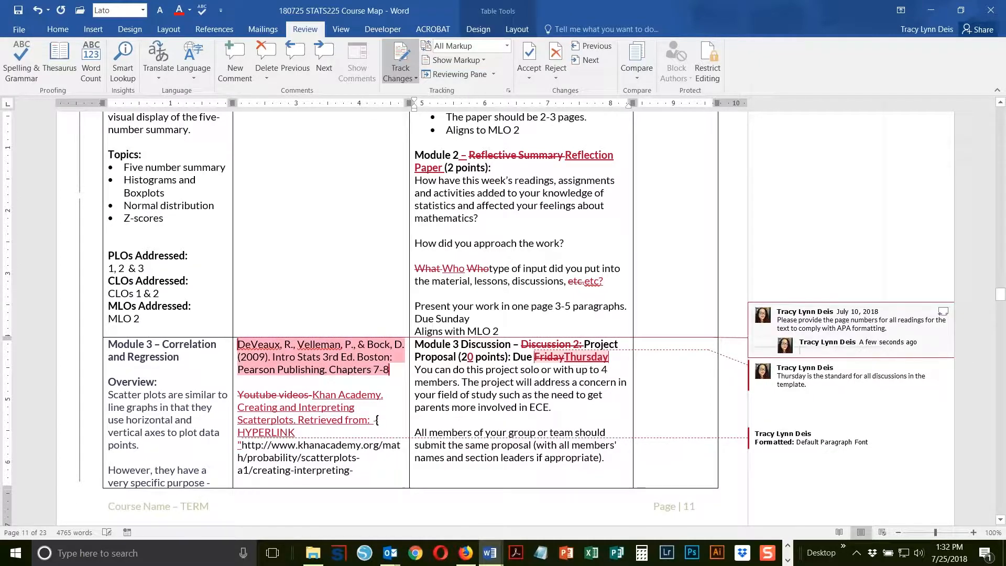
pyautogui.rightClick(886, 353)
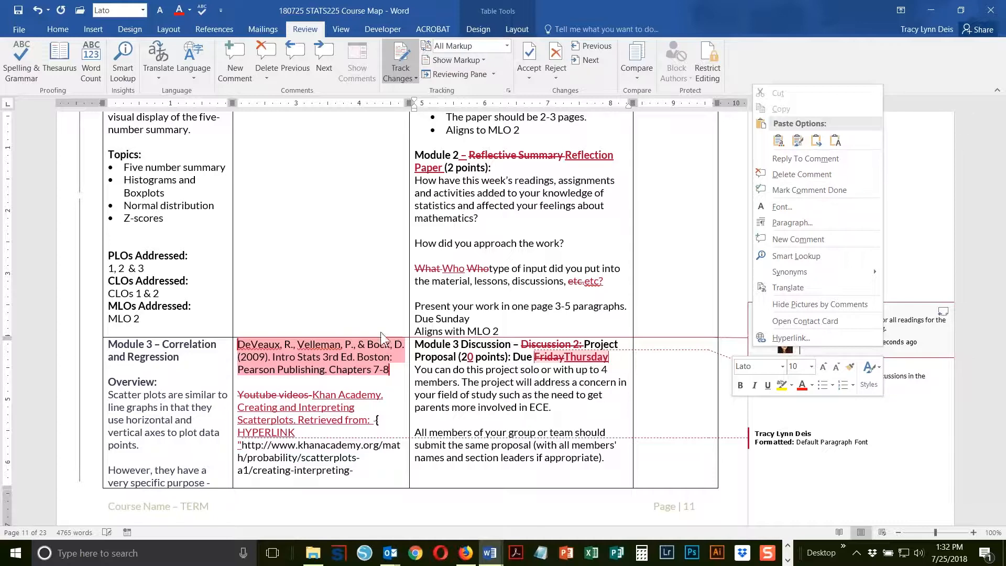
pyautogui.click(811, 192)
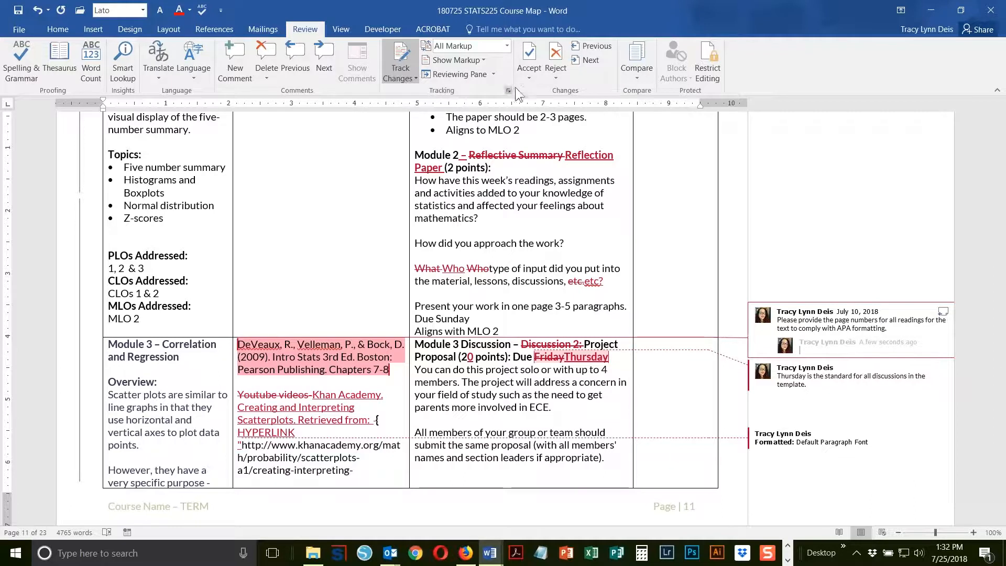
# - Examine the options for accepting changes and the commands offered for the Module 3 formatting change and page-number comment
pyautogui.click(527, 78)
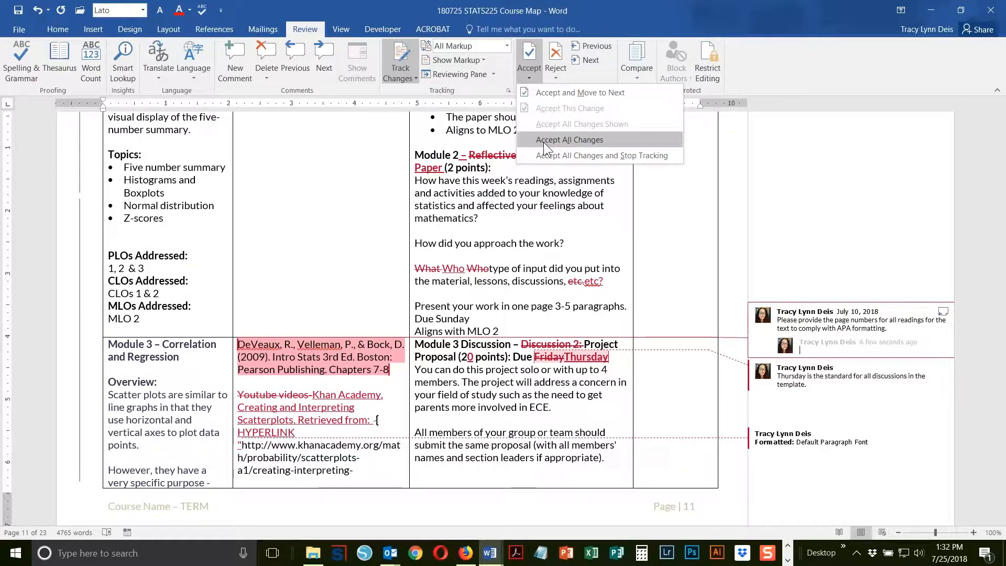
pyautogui.click(798, 268)
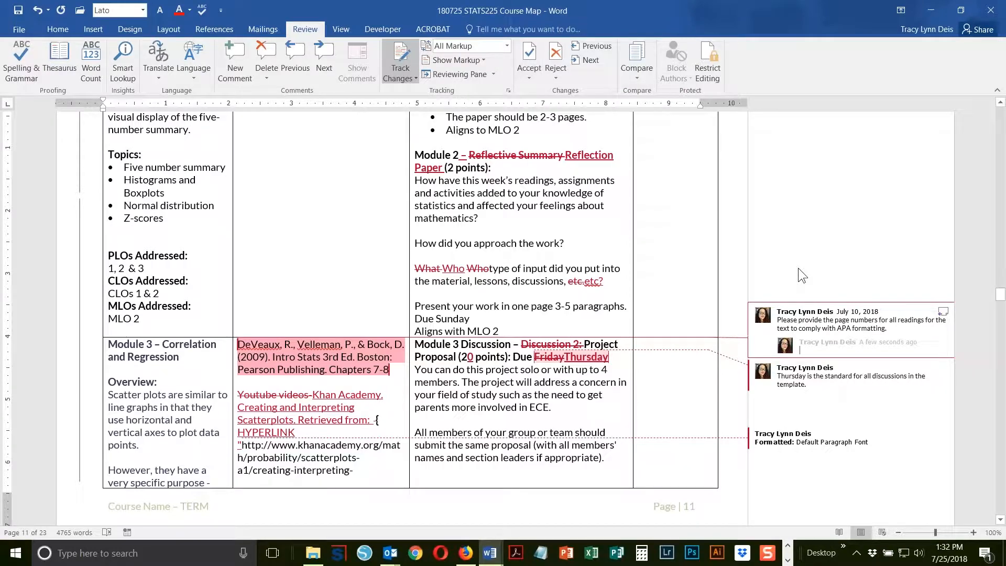
pyautogui.scroll(-4, 798, 268)
pyautogui.click(799, 268)
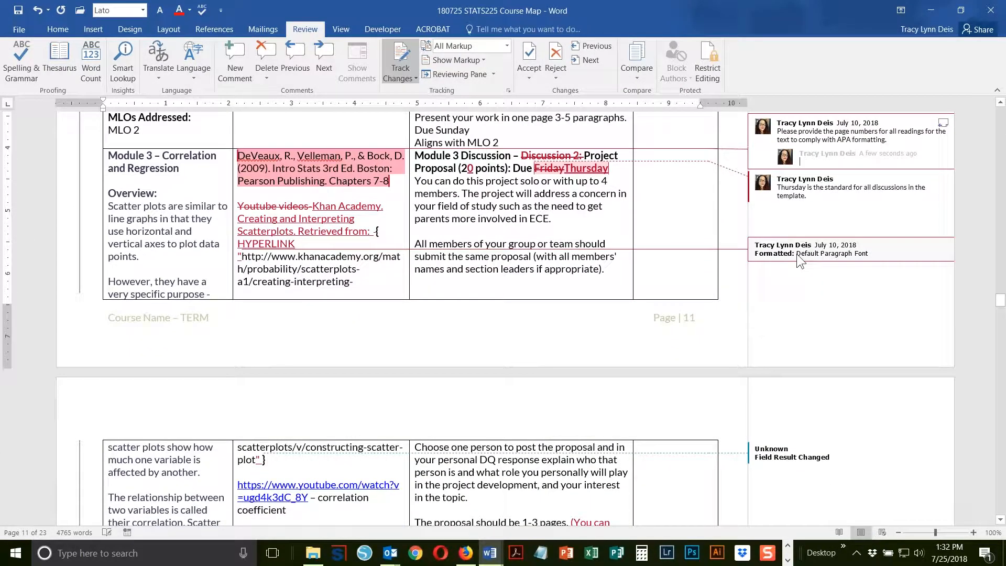
pyautogui.rightClick(796, 253)
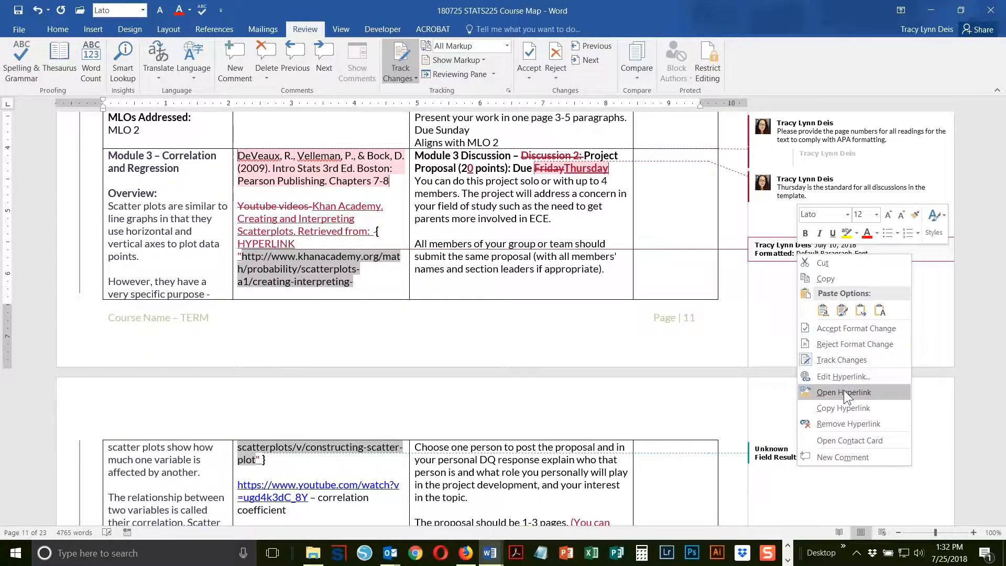
pyautogui.click(779, 252)
pyautogui.rightClick(779, 252)
pyautogui.click(908, 259)
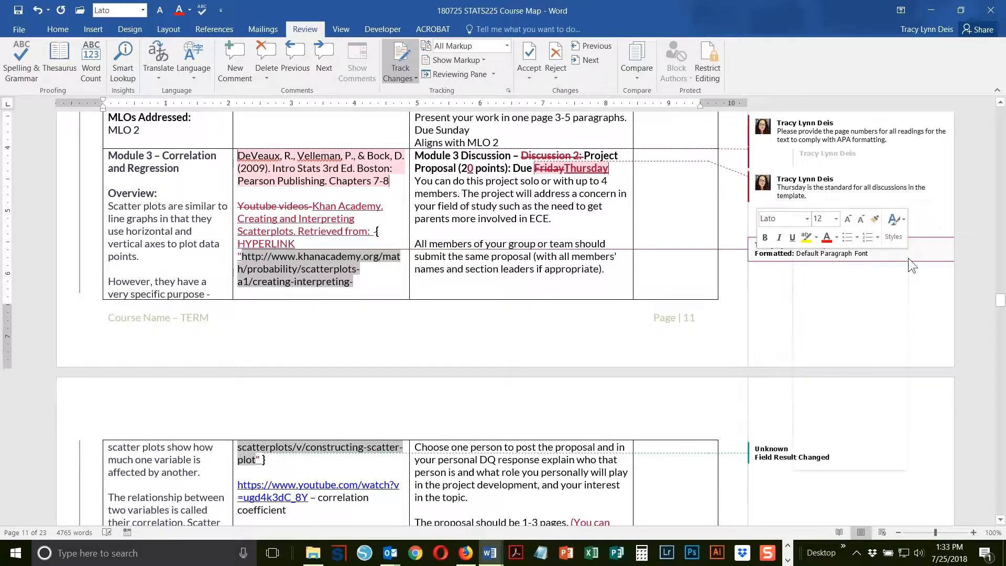
pyautogui.rightClick(908, 258)
pyautogui.click(863, 143)
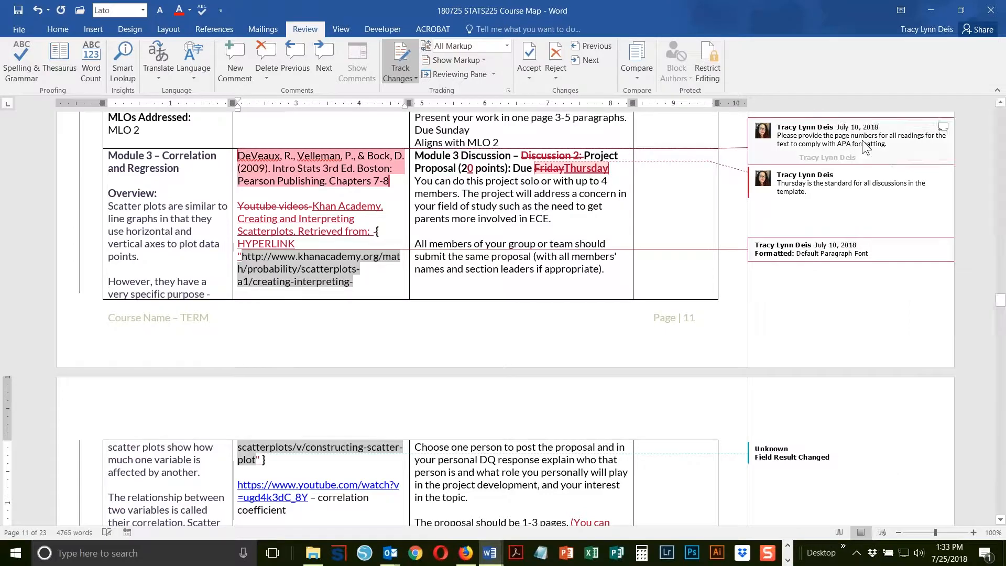
pyautogui.rightClick(863, 142)
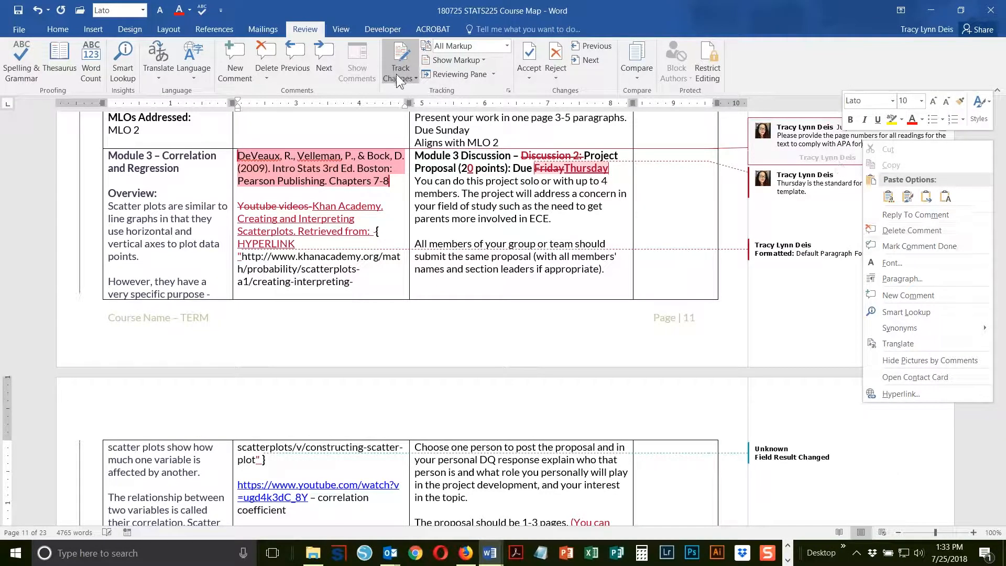
# - Go forward through the comments to the Module 4 Written Assignment, and place the cursor in the empty cell beside the Module 4 Discussion
pyautogui.click(331, 49)
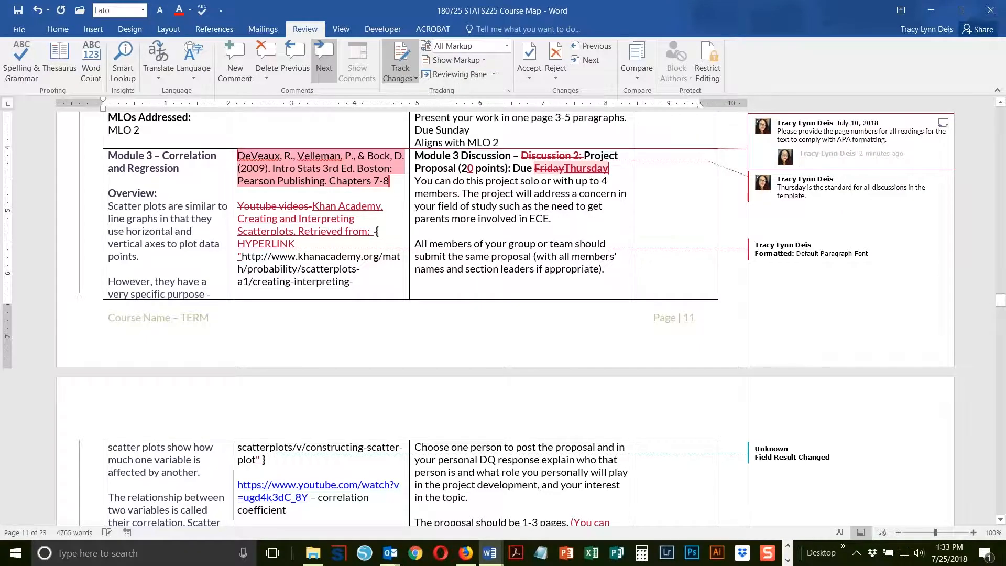
pyautogui.click(325, 58)
pyautogui.click(324, 58)
pyautogui.click(325, 58)
pyautogui.click(325, 57)
pyautogui.click(323, 57)
pyautogui.click(322, 57)
pyautogui.click(322, 57)
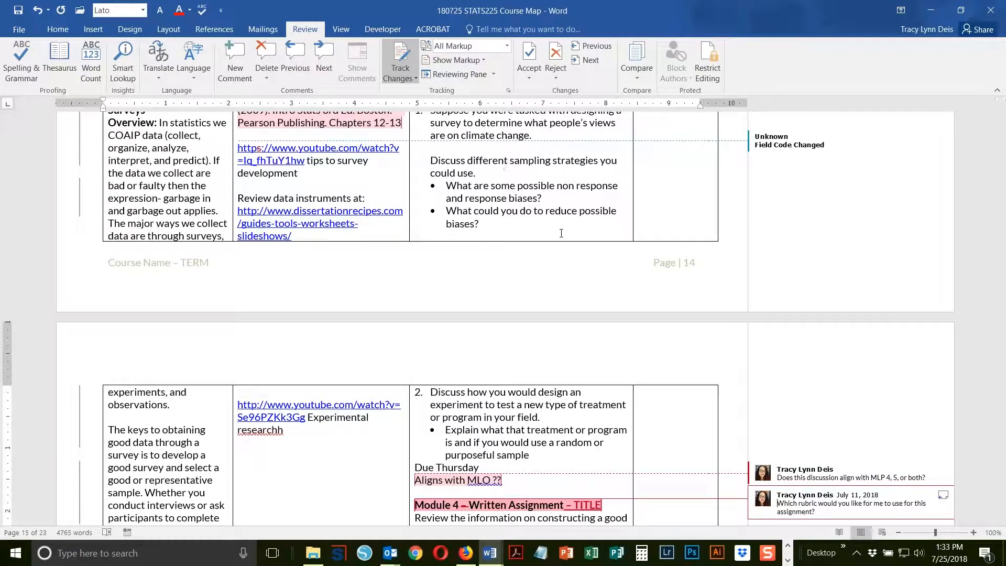
pyautogui.click(555, 30)
pyautogui.click(675, 181)
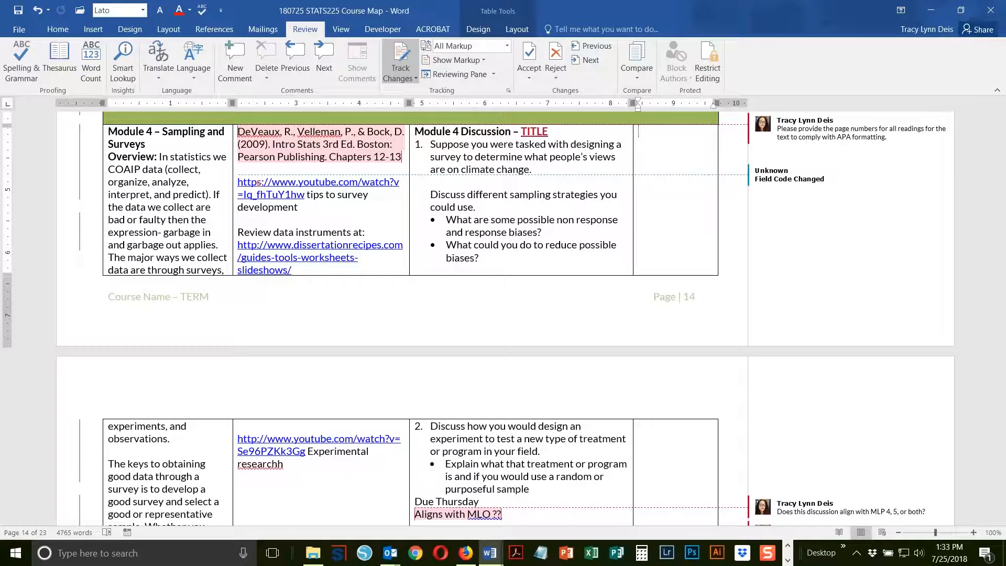
# - Examine the options for accepting and rejecting tracked changes, including the customization commands offered for the Accept tool
pyautogui.click(528, 79)
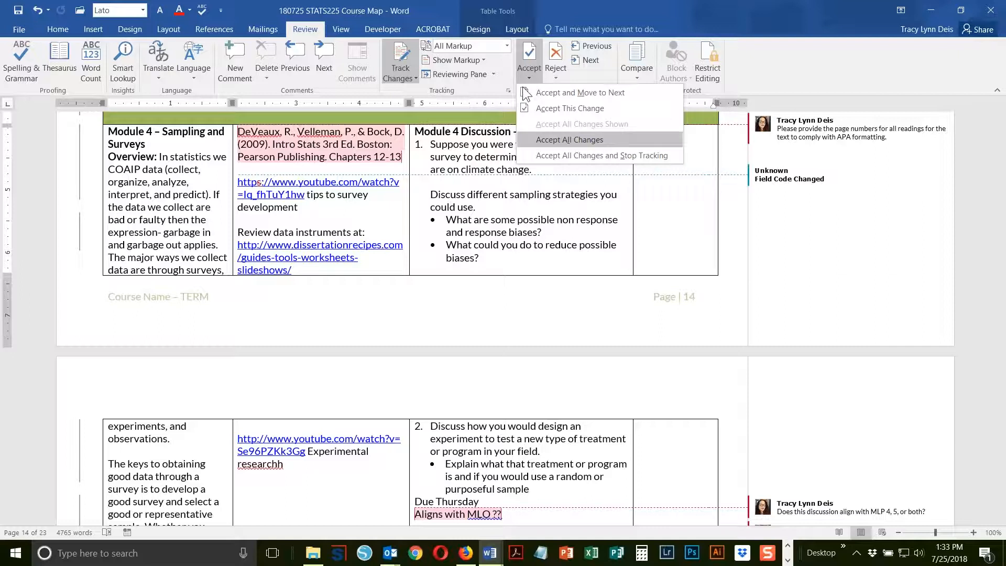
pyautogui.click(528, 76)
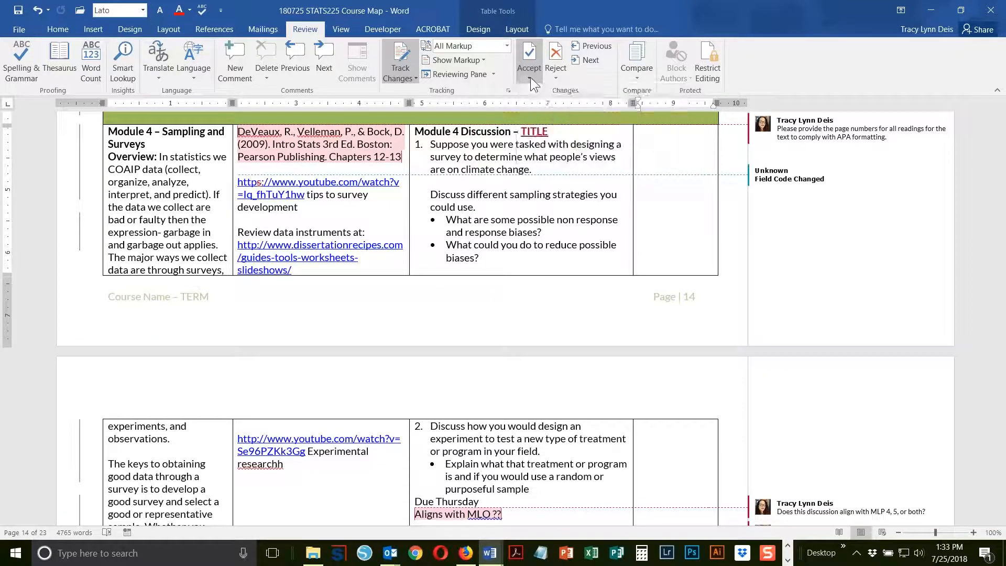
pyautogui.click(558, 77)
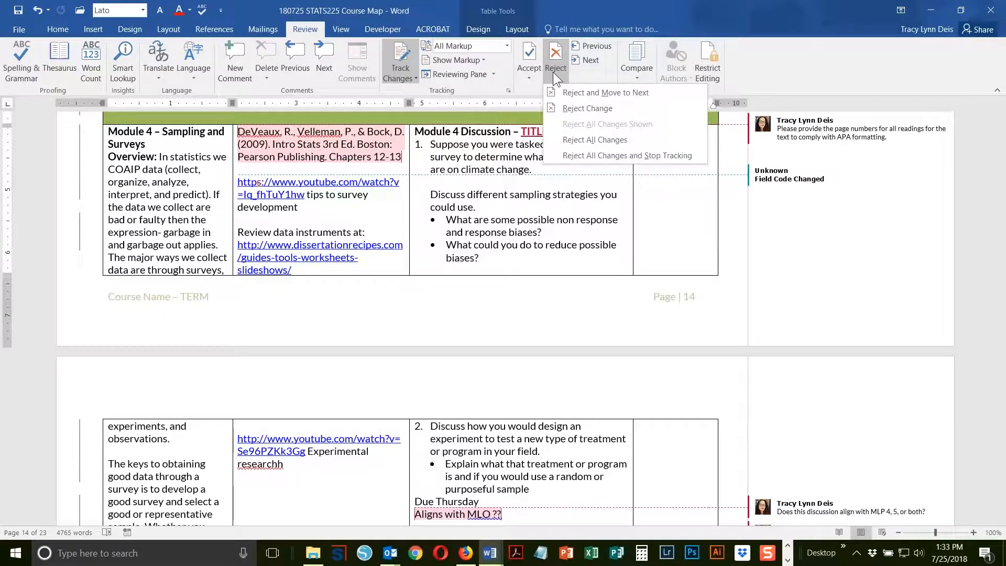
pyautogui.click(529, 77)
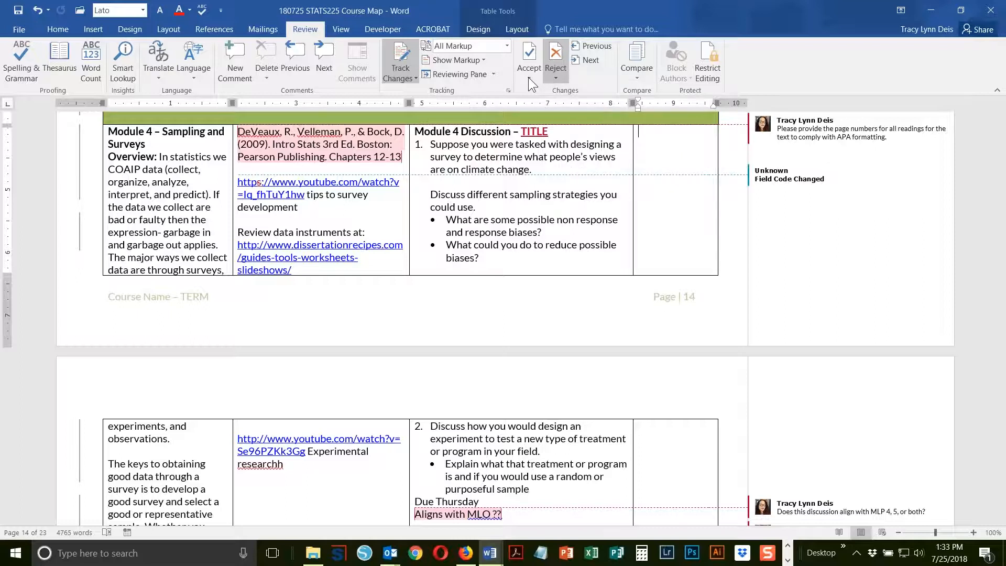
pyautogui.click(529, 77)
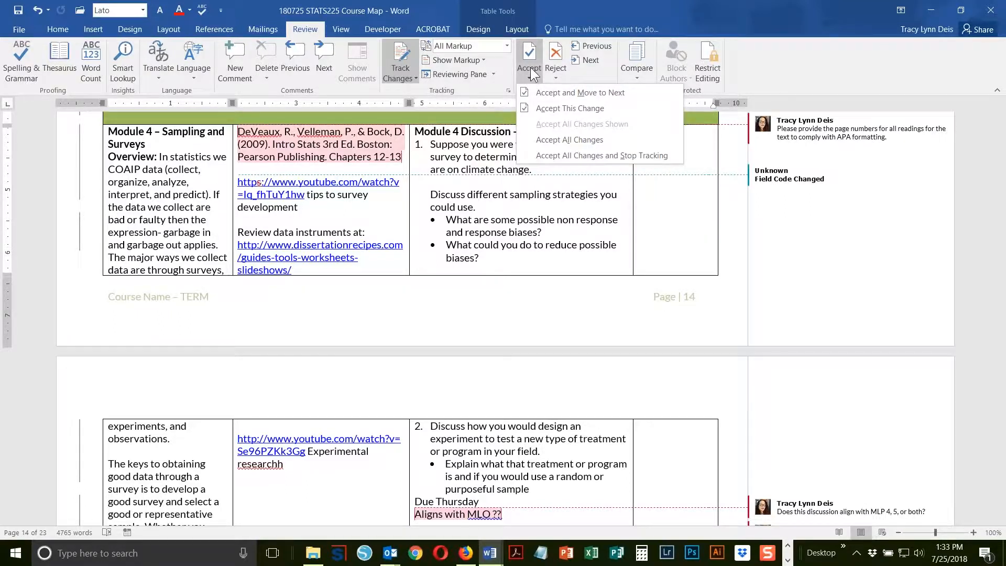
pyautogui.rightClick(530, 67)
pyautogui.rightClick(529, 53)
pyautogui.rightClick(529, 53)
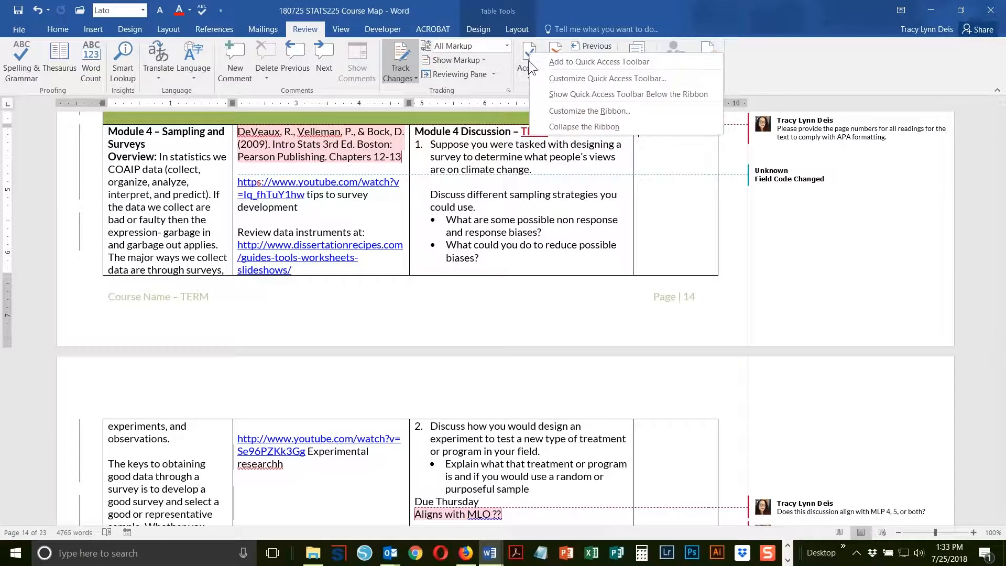
pyautogui.click(526, 74)
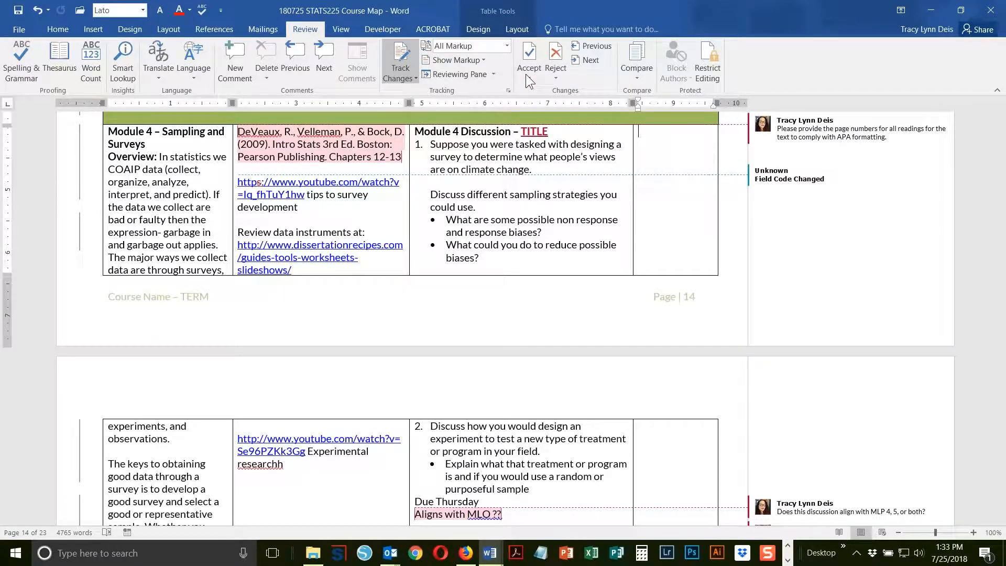
pyautogui.click(527, 78)
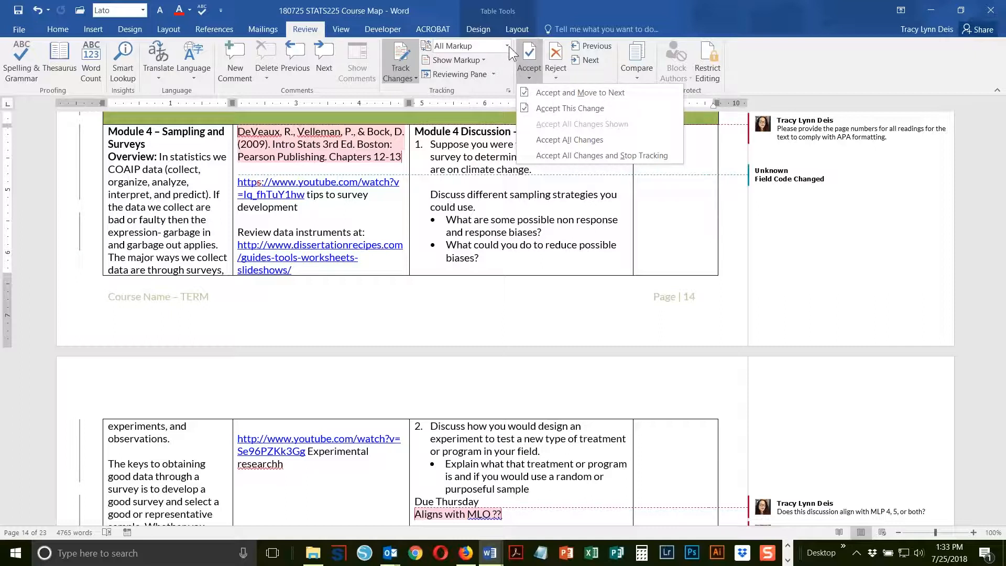
pyautogui.press('Escape')
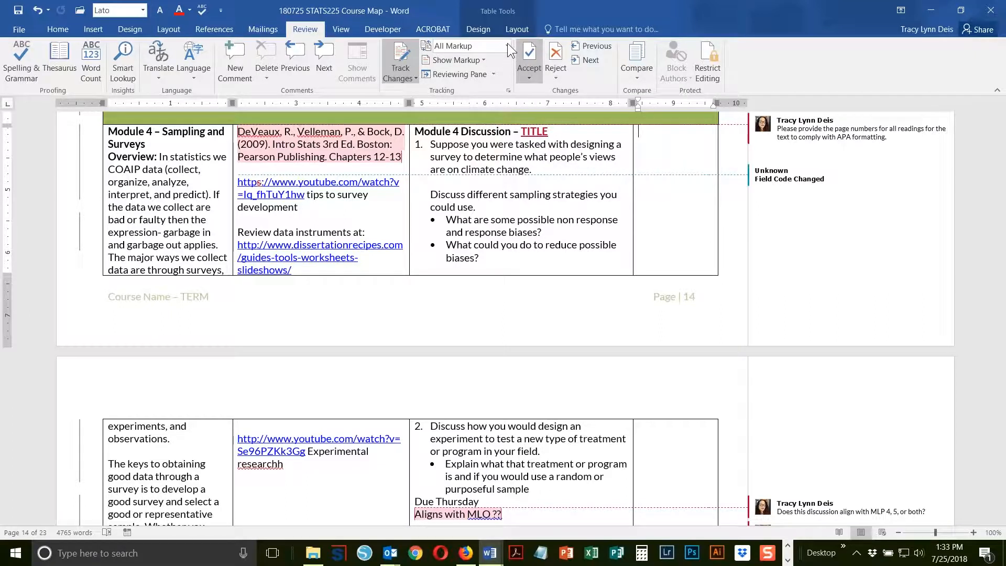
# - Review the markup display choices, and compare the options for accepting changes with those for rejecting them
pyautogui.click(507, 45)
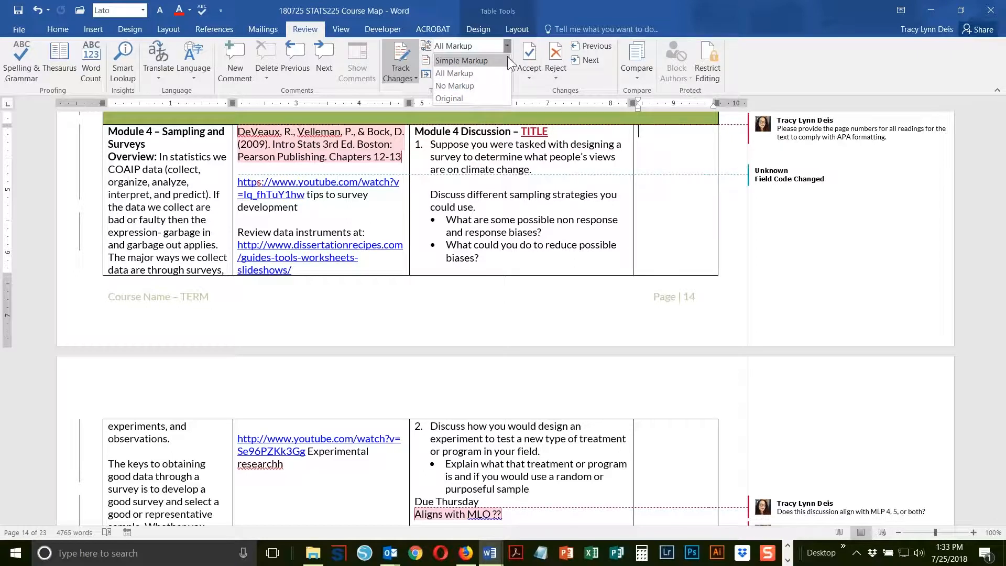
pyautogui.click(529, 74)
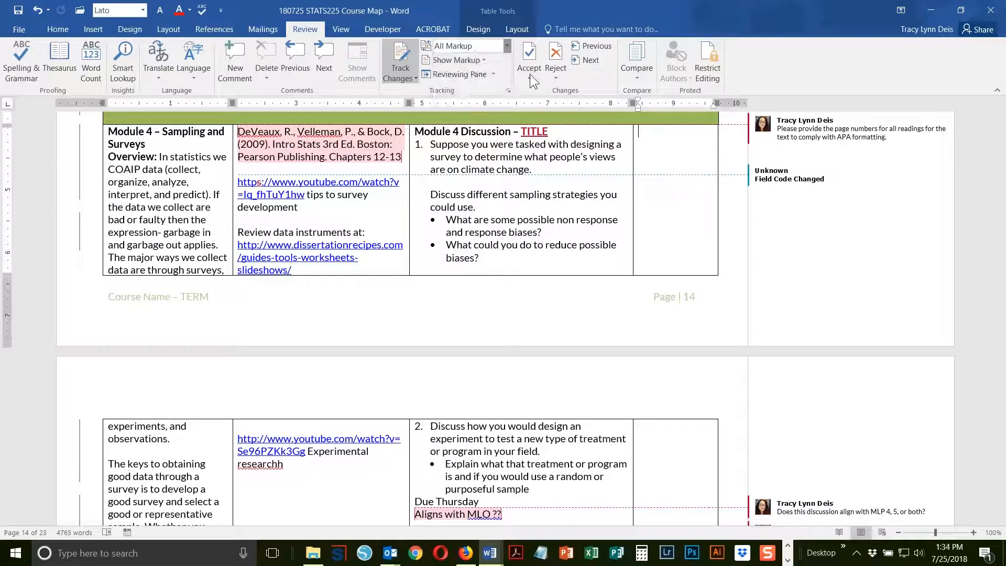
pyautogui.click(558, 77)
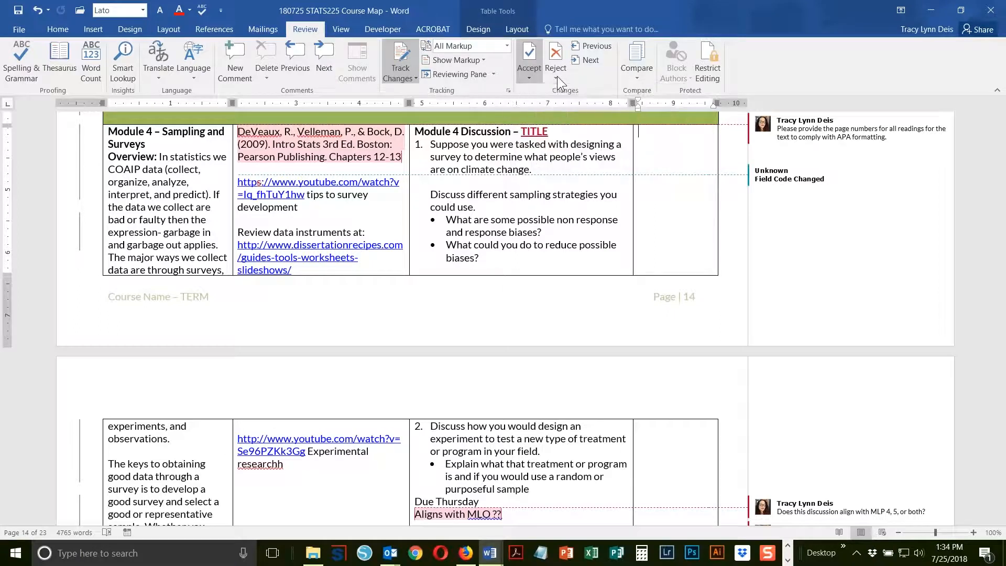
pyautogui.click(557, 76)
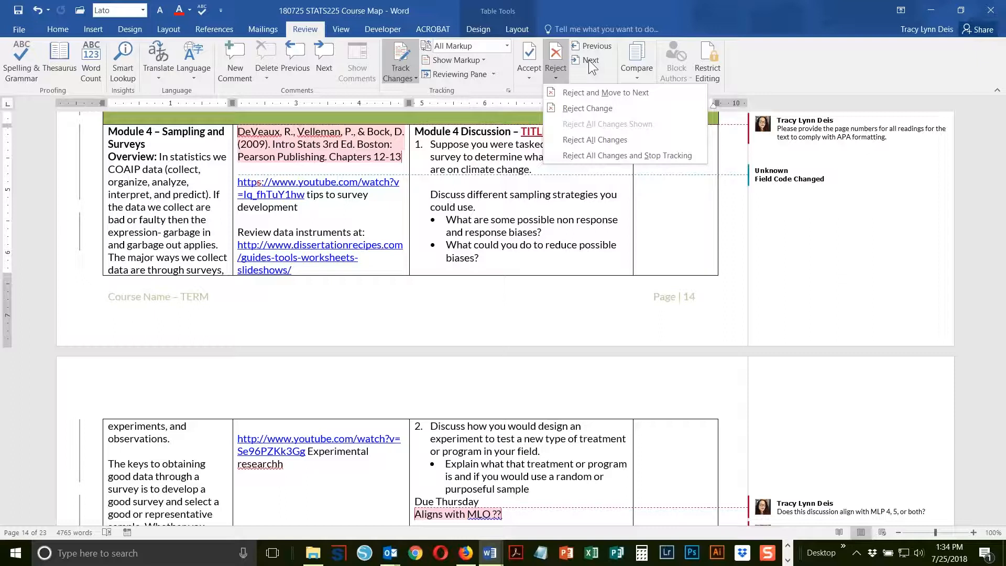
pyautogui.click(530, 76)
pyautogui.click(531, 75)
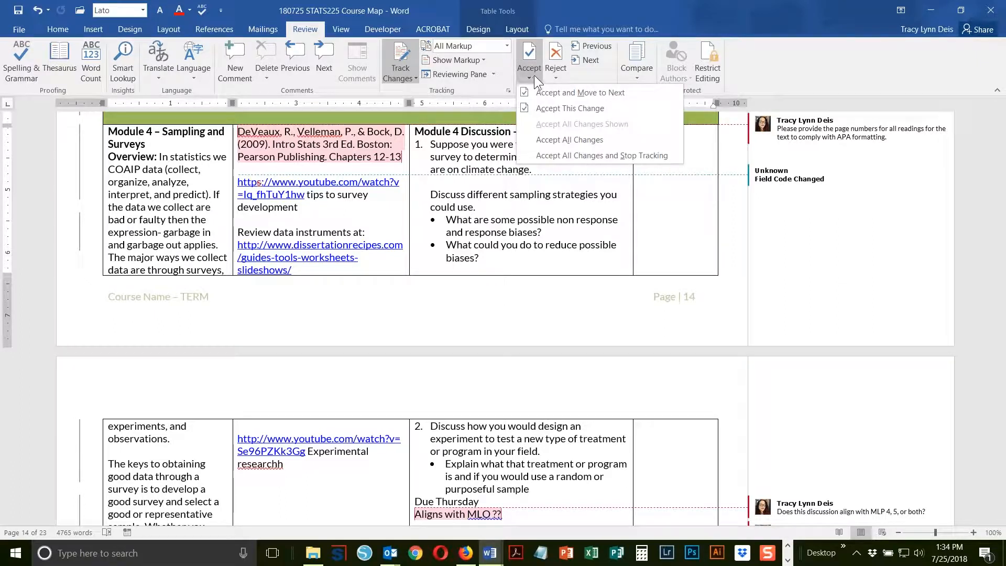
pyautogui.click(552, 73)
pyautogui.click(553, 78)
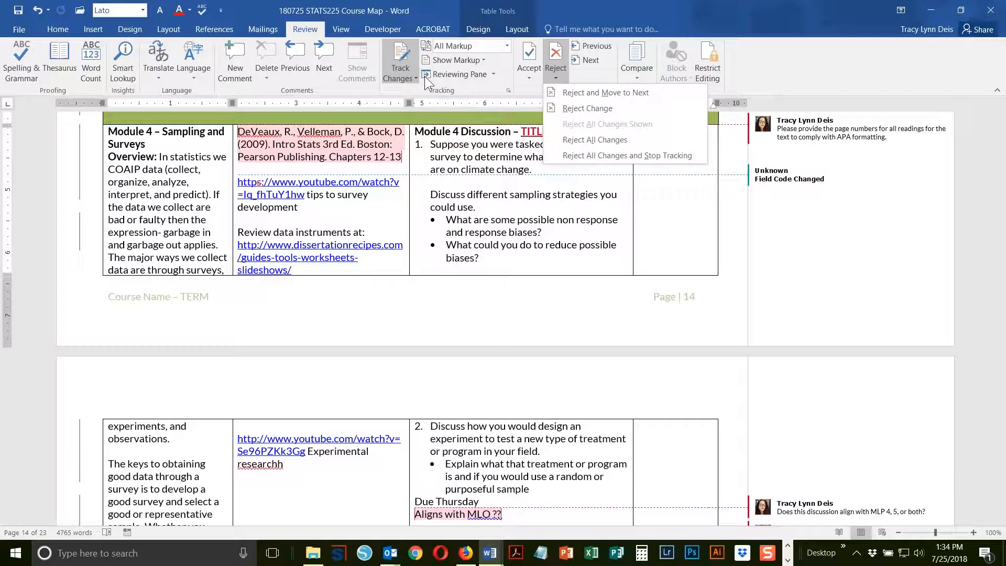
pyautogui.click(561, 74)
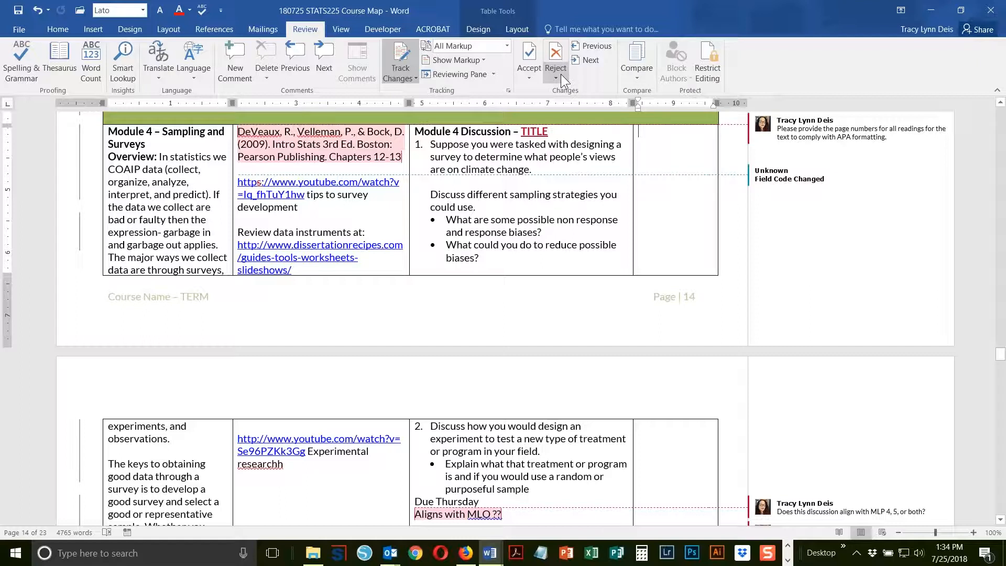
# - Check the options for turning on and locking change tracking, and review the user name and initials in the general Word options
pyautogui.click(414, 79)
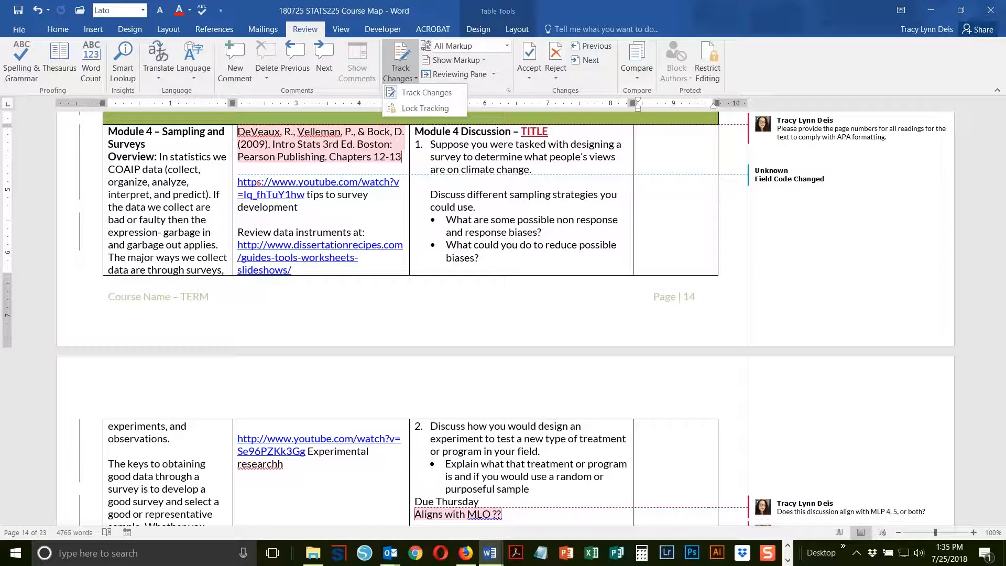
pyautogui.press('Escape')
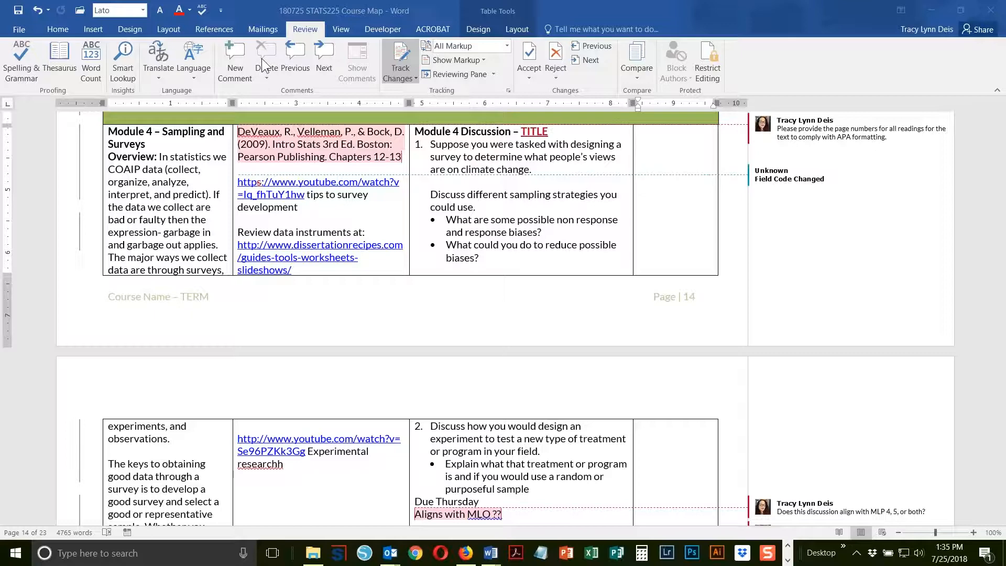
pyautogui.click(26, 30)
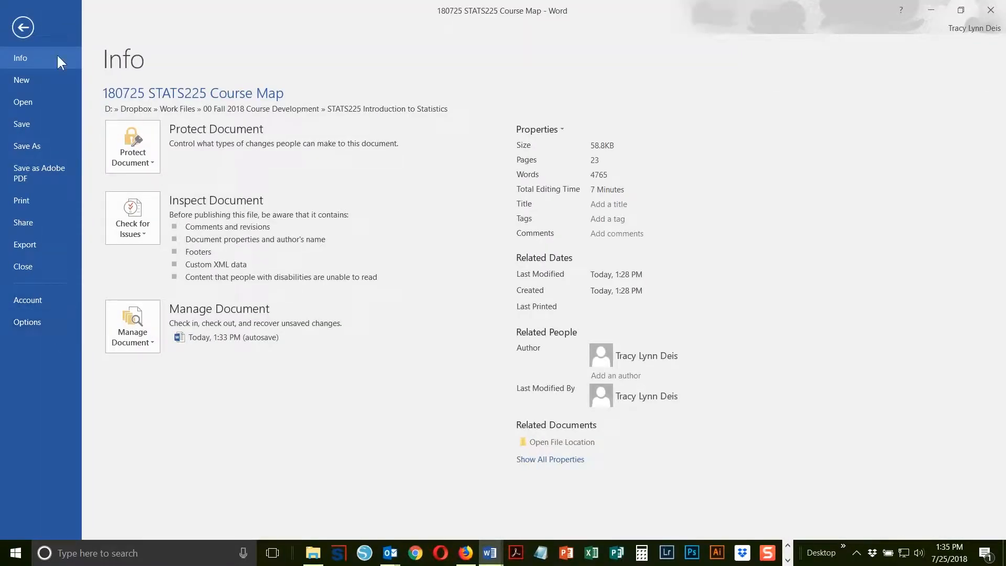
pyautogui.click(29, 27)
pyautogui.click(25, 26)
pyautogui.click(29, 321)
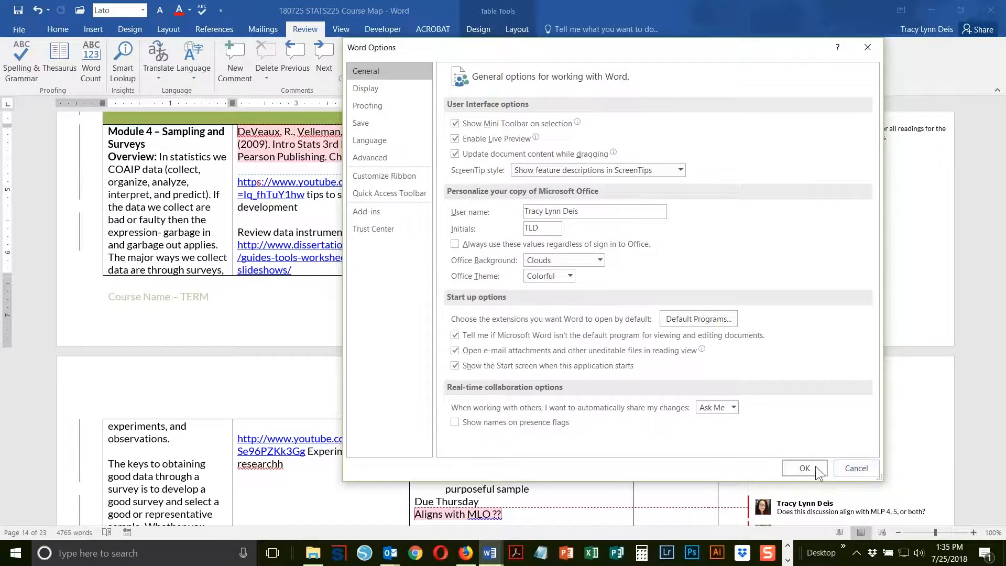
pyautogui.click(802, 469)
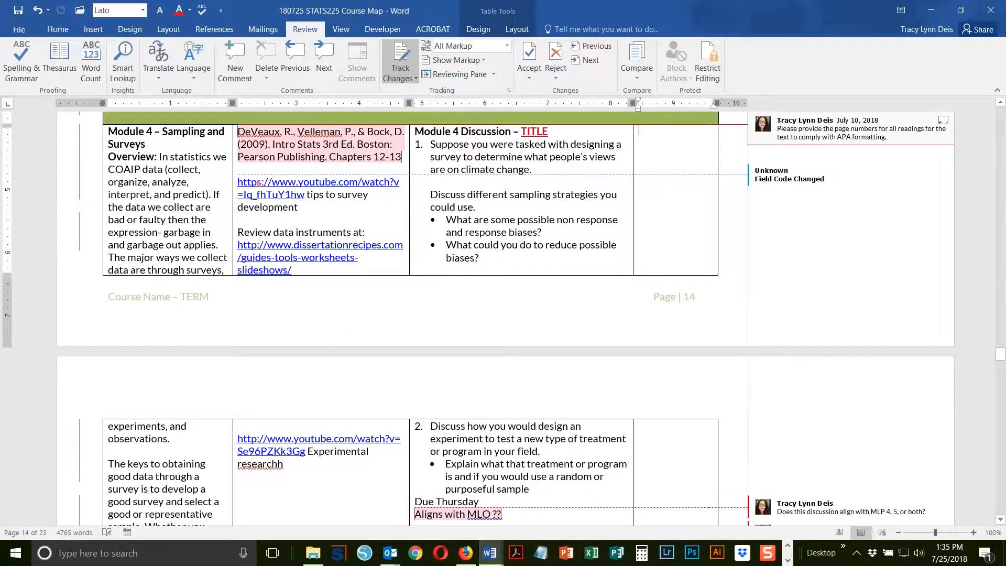
# - Place the cursor in the Module 4 page-number comment, and turn change tracking off and on again
pyautogui.click(780, 127)
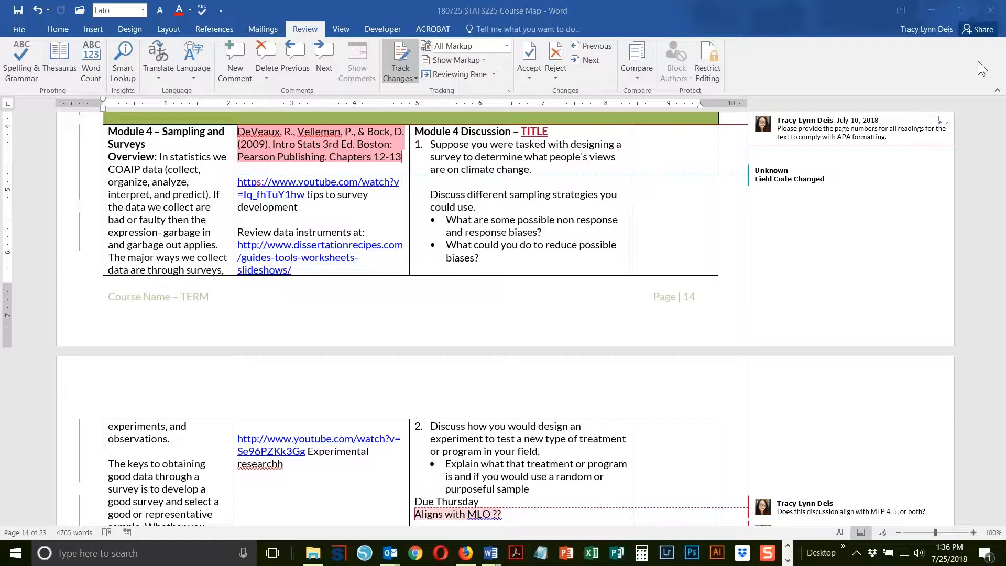
pyautogui.click(402, 55)
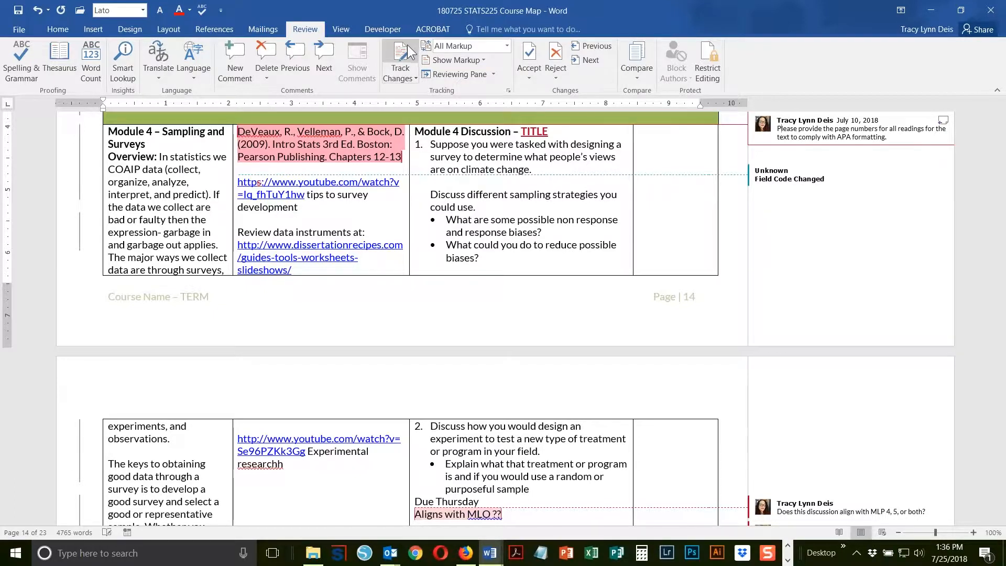
pyautogui.click(407, 53)
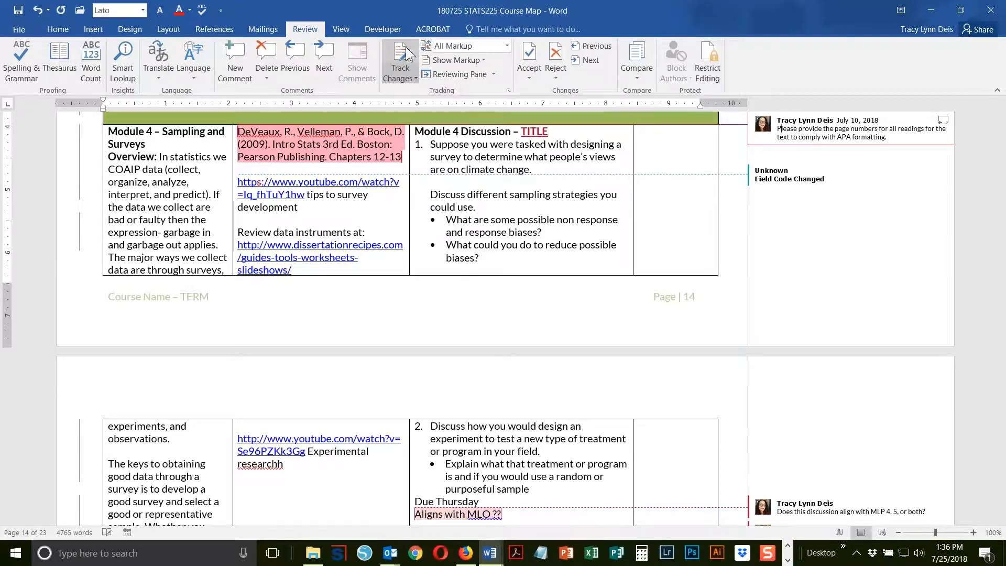
# - With the cursor in the Module 4 comment, review the markup display choices and the accept and reject options
pyautogui.click(506, 46)
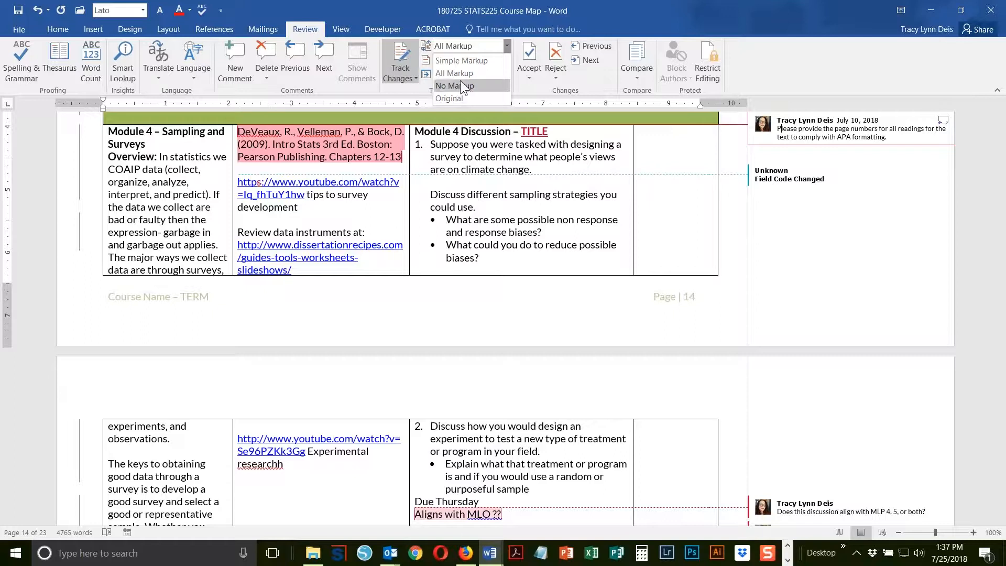
pyautogui.click(507, 47)
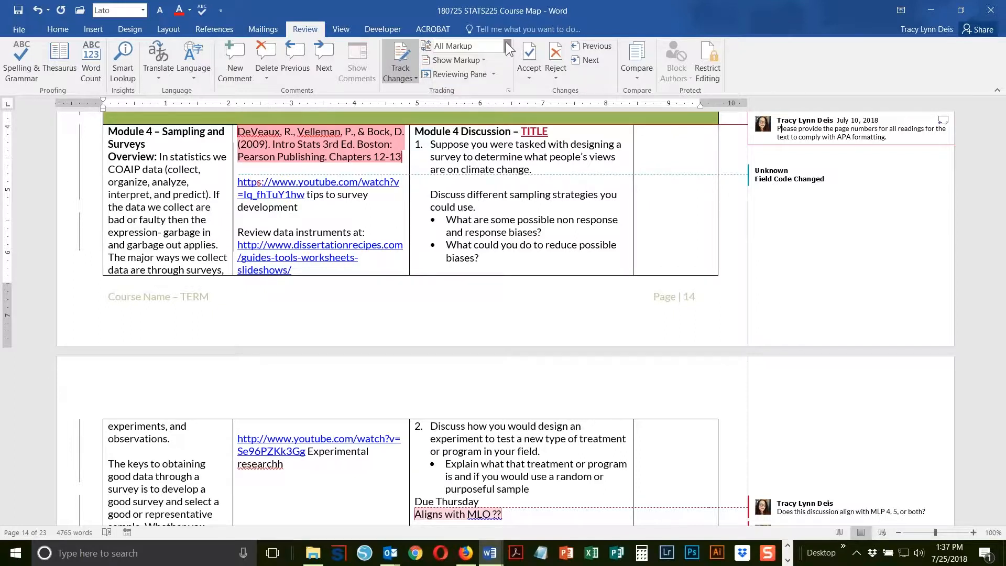
pyautogui.click(529, 77)
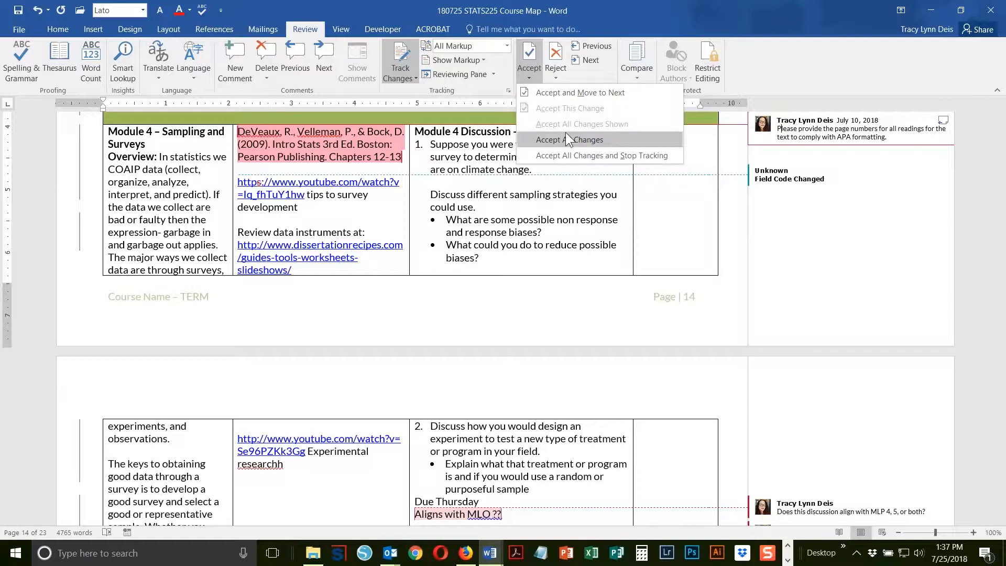
pyautogui.click(558, 77)
pyautogui.click(555, 74)
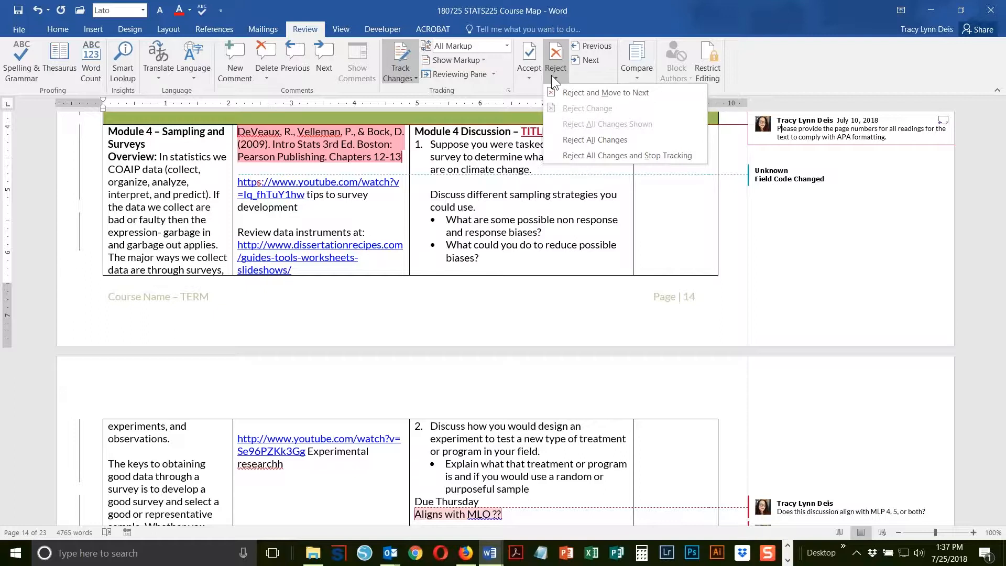
# - Go back to the tracked title change in the Module 3 Reflection Paper, and forward through the changes to the Module 4 overview
pyautogui.click(597, 46)
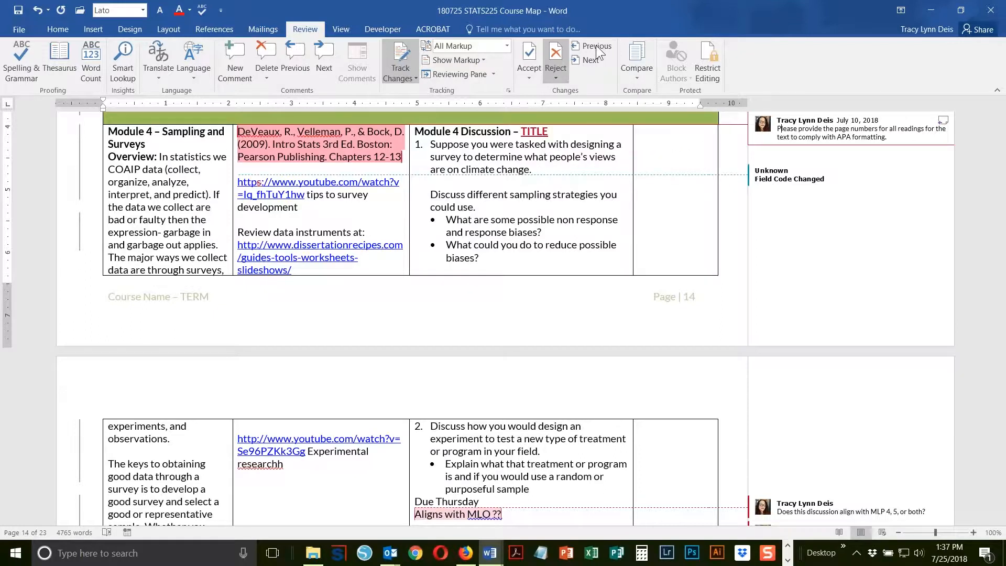
pyautogui.click(596, 47)
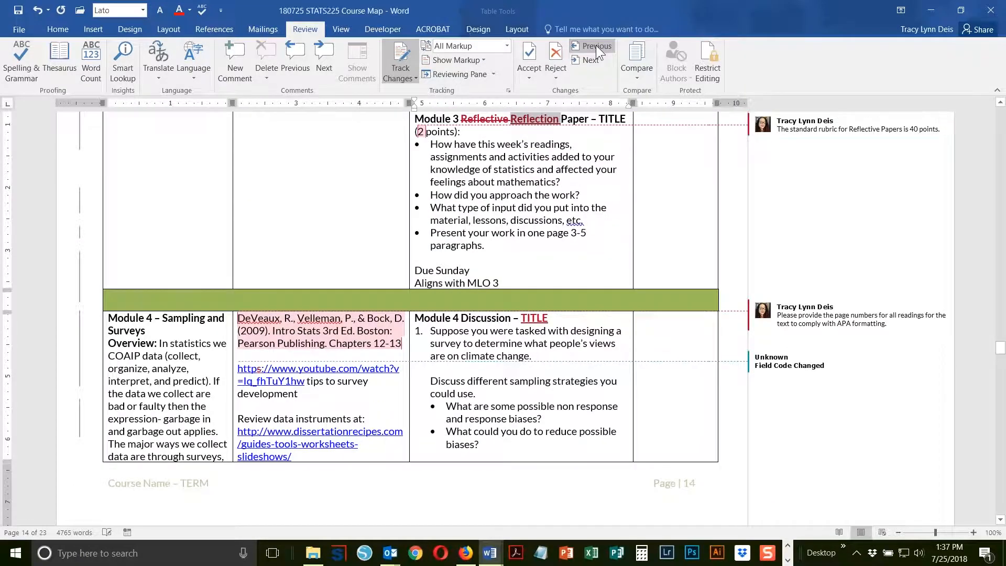
pyautogui.click(595, 46)
pyautogui.click(590, 60)
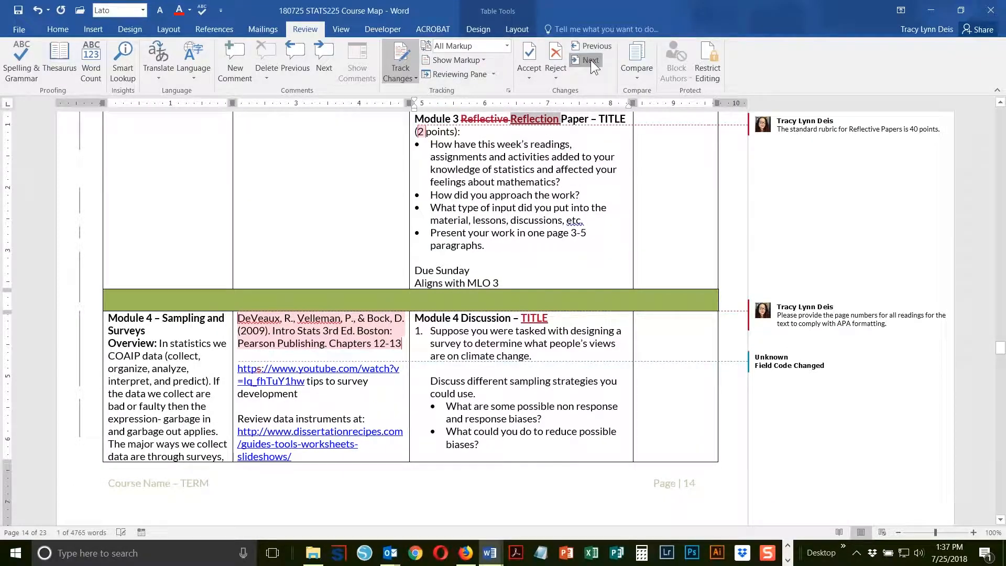
pyautogui.click(590, 61)
pyautogui.click(590, 60)
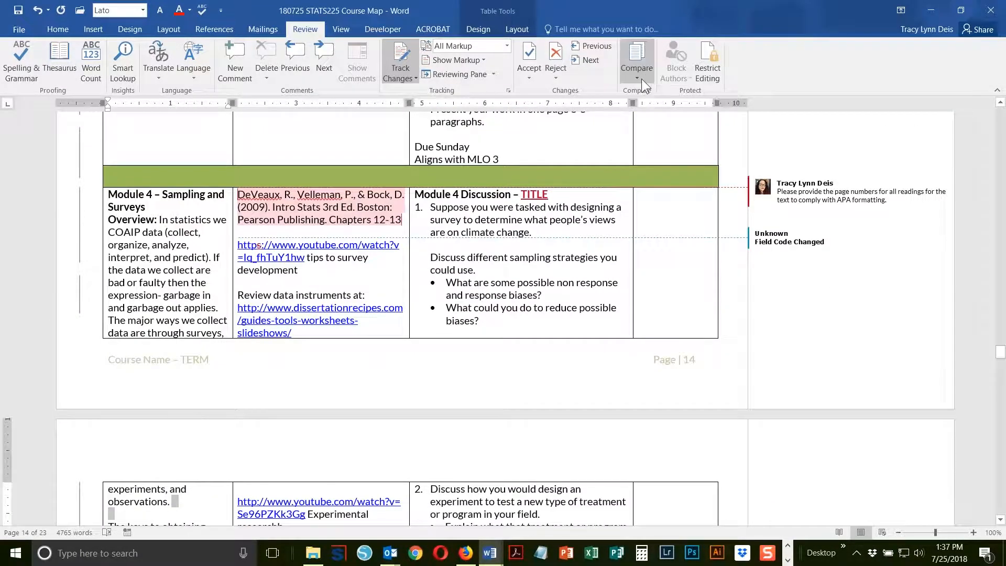
# - Examine the options for comparing two document versions and combining revisions from multiple authors
pyautogui.click(640, 78)
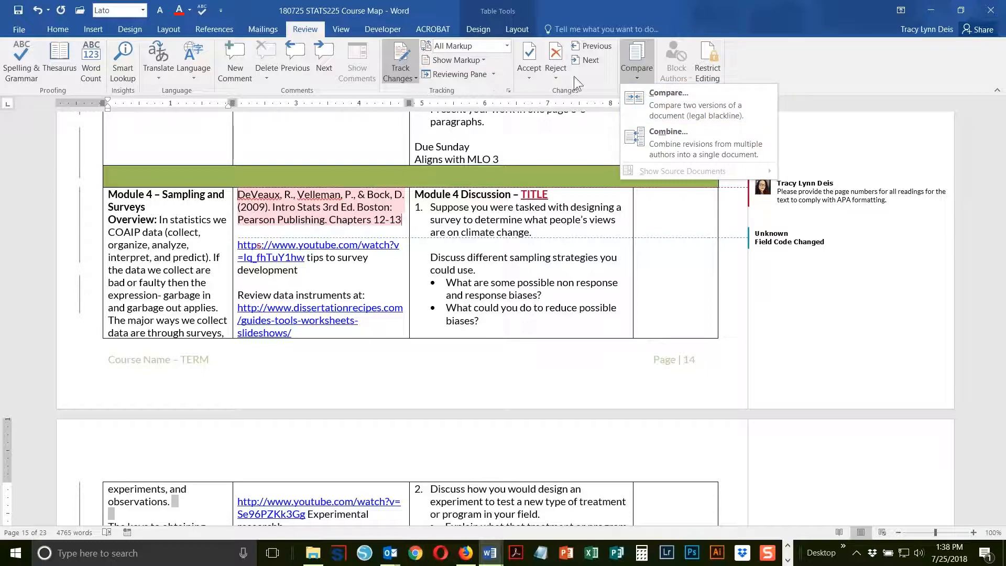
pyautogui.click(591, 82)
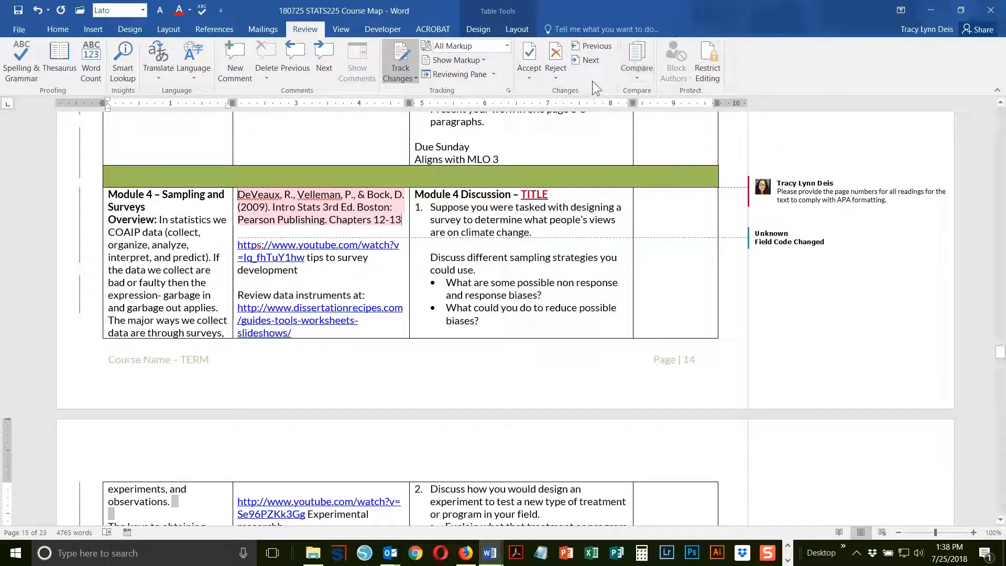